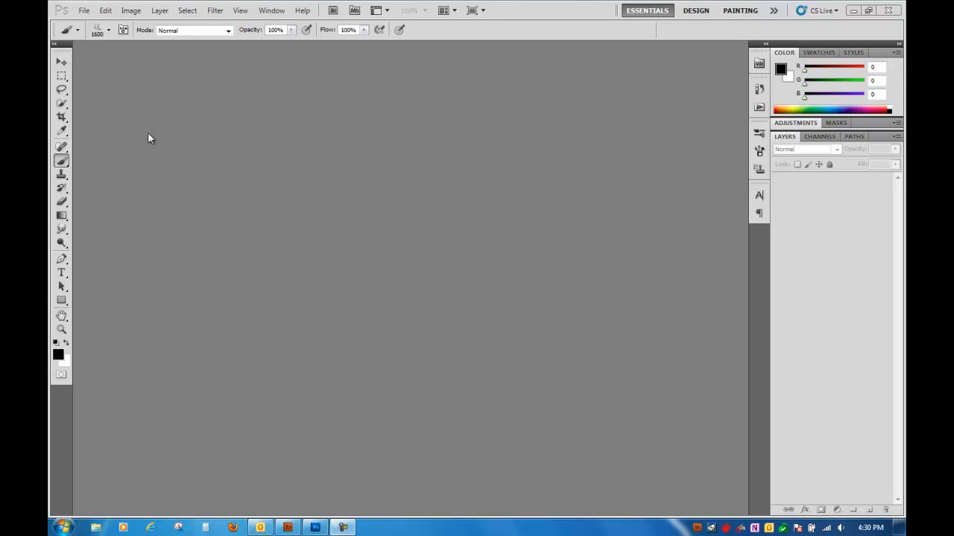
- Create a new 10 x 8 inch document at 250 pixels/inch in 8 bit RGB Color with a white background
{"action": "left_click", "coordinate": [84, 10]}
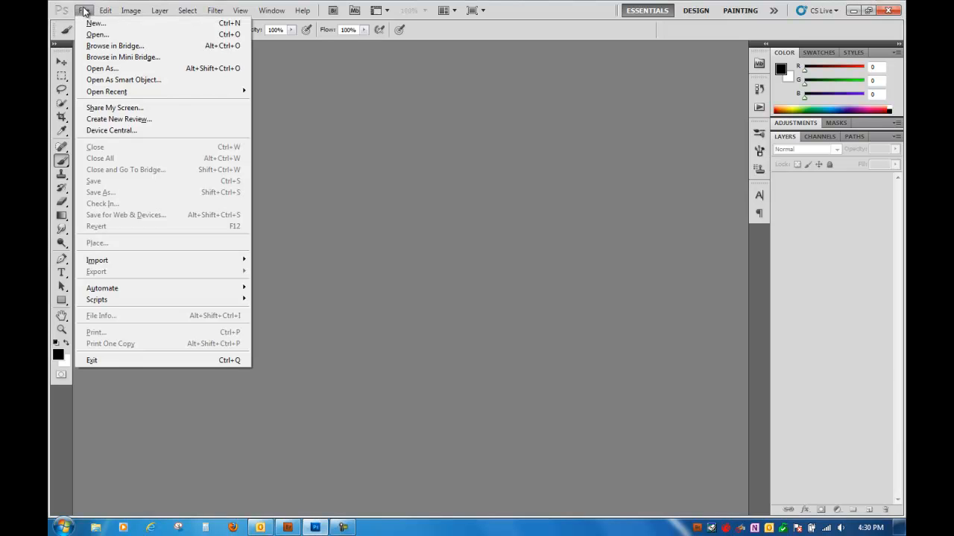
{"action": "left_click", "coordinate": [125, 24]}
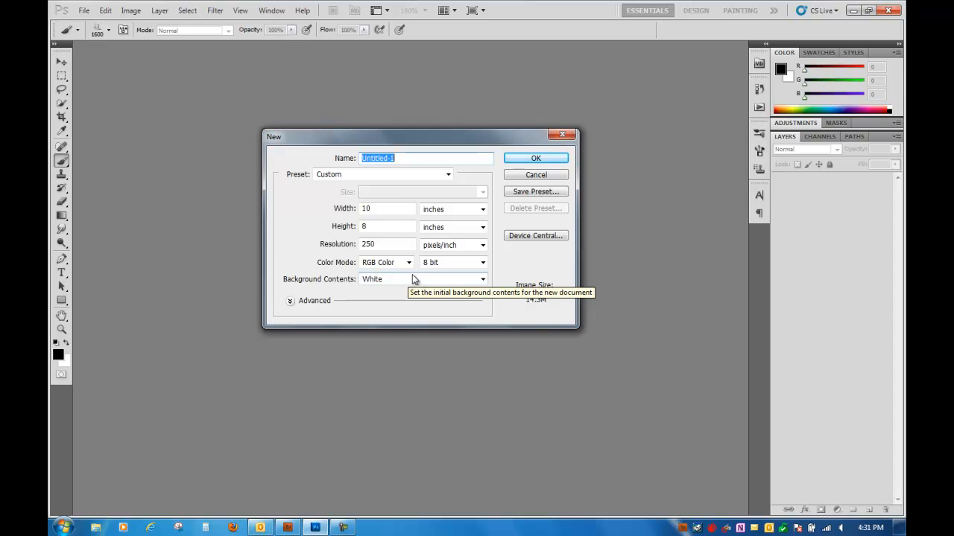
{"action": "left_click", "coordinate": [541, 160]}
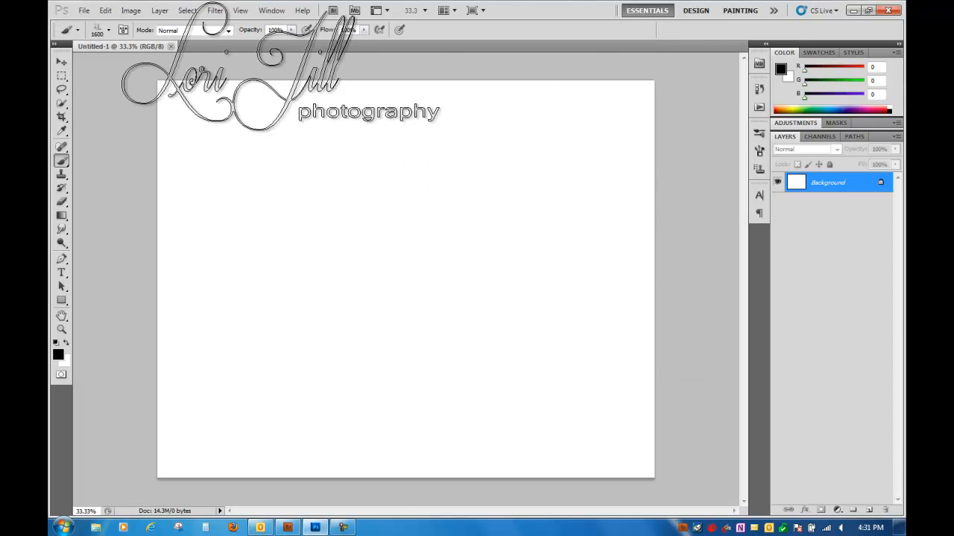
- Choose the hard round 18 px brush preset
{"action": "left_click", "coordinate": [109, 30]}
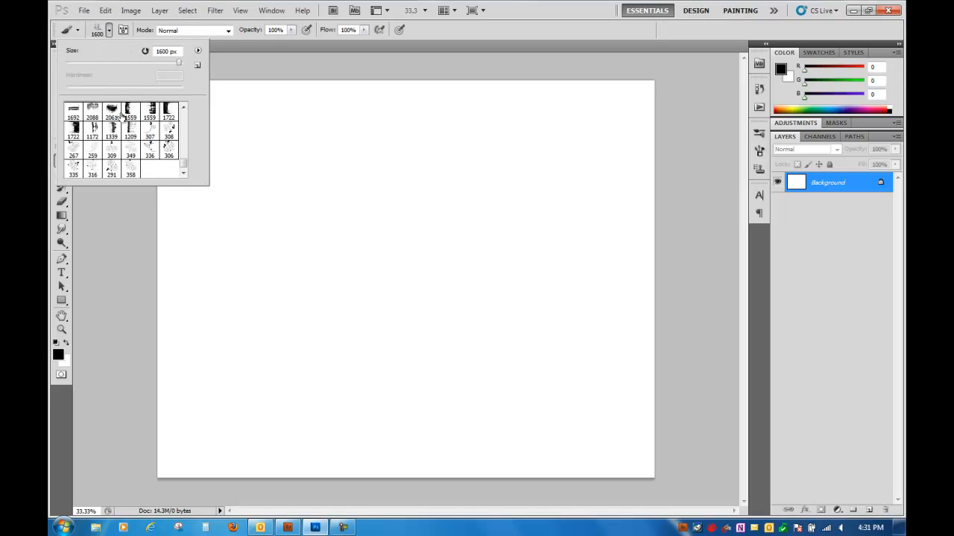
{"action": "left_click", "coordinate": [183, 107]}
{"action": "left_click", "coordinate": [149, 149]}
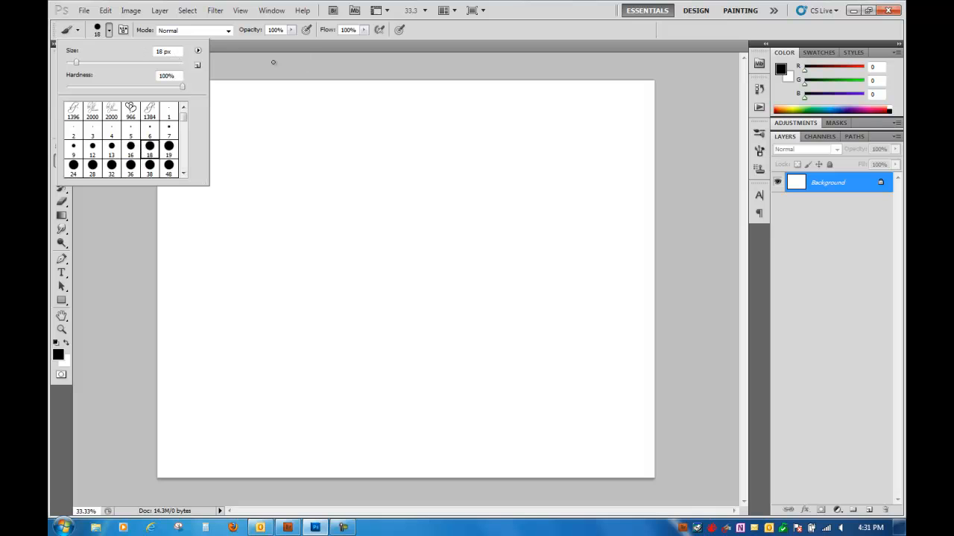
{"action": "left_click", "coordinate": [301, 52]}
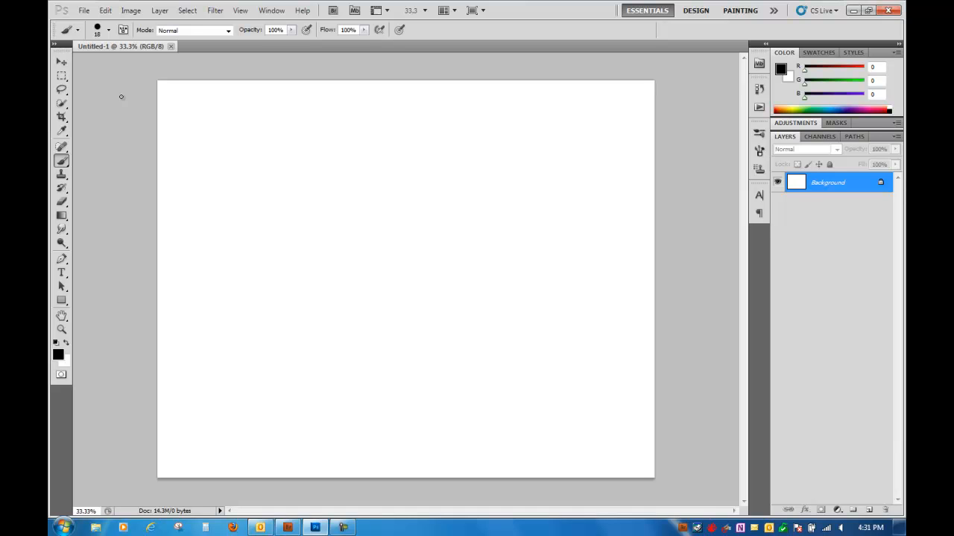
- Stamp the first 2000 px photography logo brush once in black across the middle of the canvas
{"action": "left_click", "coordinate": [108, 31]}
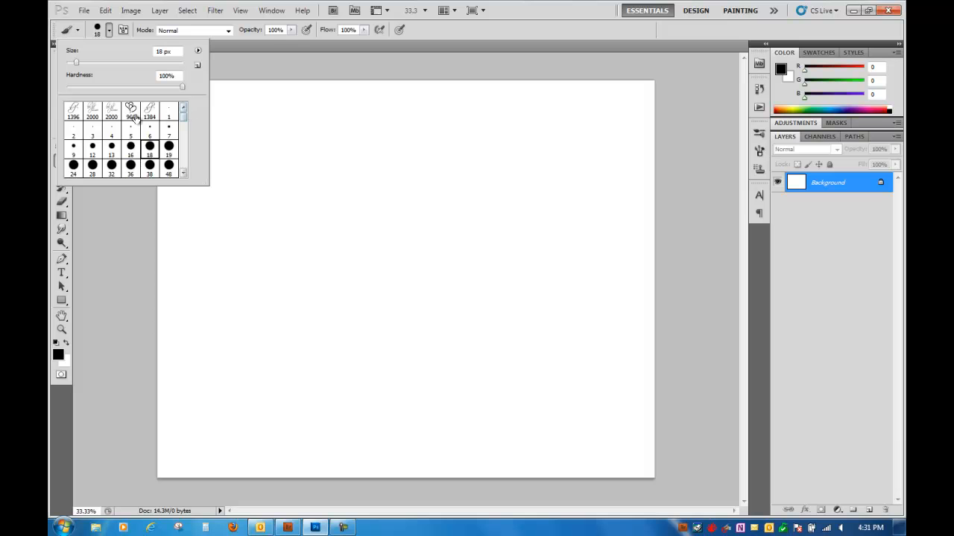
{"action": "left_click", "coordinate": [95, 114]}
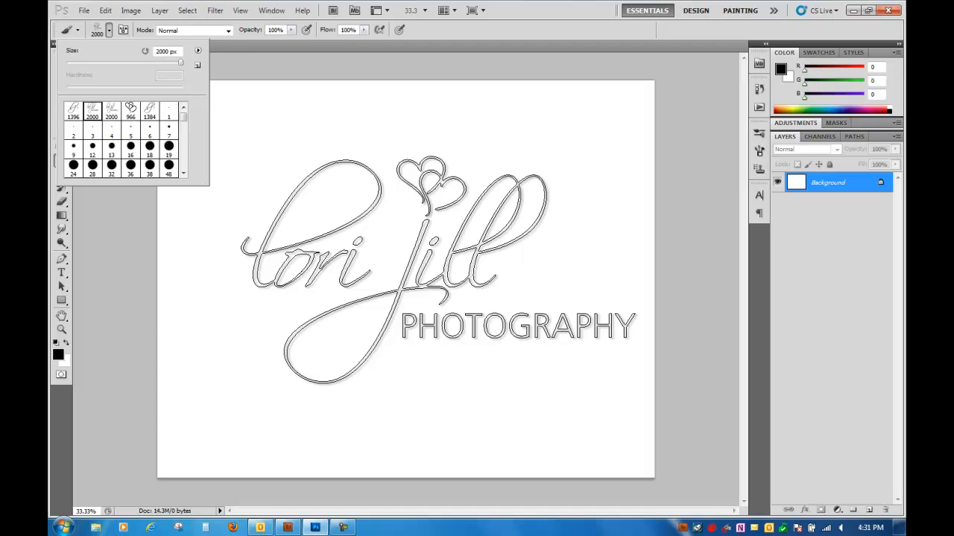
{"action": "left_click", "coordinate": [438, 270]}
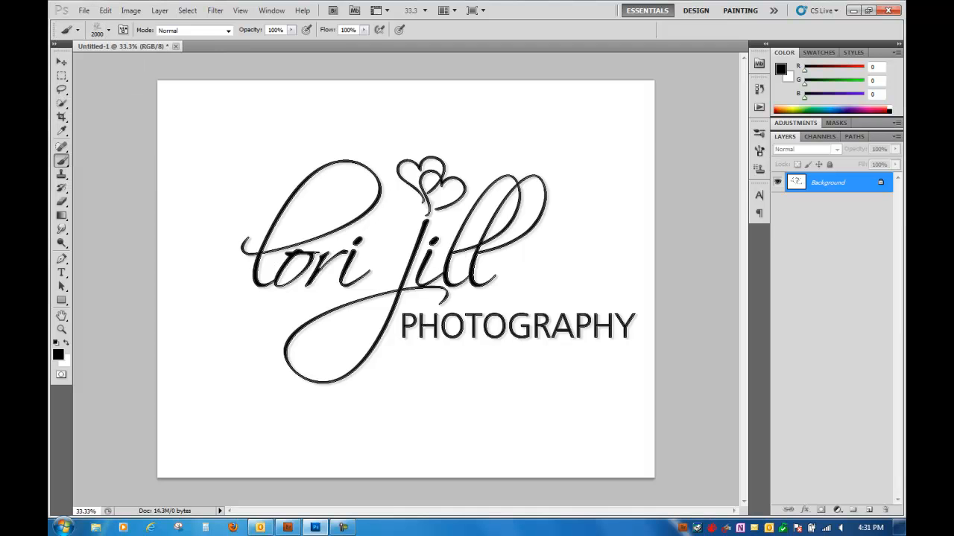
- Reduce the logo brush to 900 px and stamp a smaller copy in the lower-right corner of the canvas
{"action": "key", "text": "bracketleft"}
{"action": "key", "text": "bracketleft"}
{"action": "key", "text": "bracketleft"}
{"action": "key", "text": "bracketleft"}
{"action": "key", "text": "bracketleft"}
{"action": "key", "text": "bracketleft"}
{"action": "key", "text": "bracketleft"}
{"action": "key", "text": "bracketleft"}
{"action": "key", "text": "bracketleft"}
{"action": "key", "text": "bracketleft"}
{"action": "key", "text": "bracketleft"}
{"action": "key", "text": "bracketleft"}
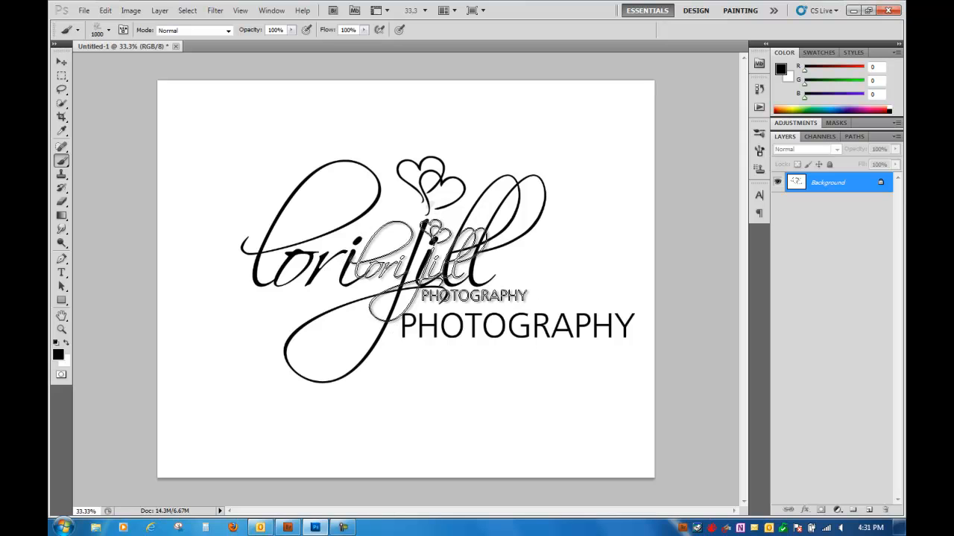
{"action": "left_click", "coordinate": [499, 421]}
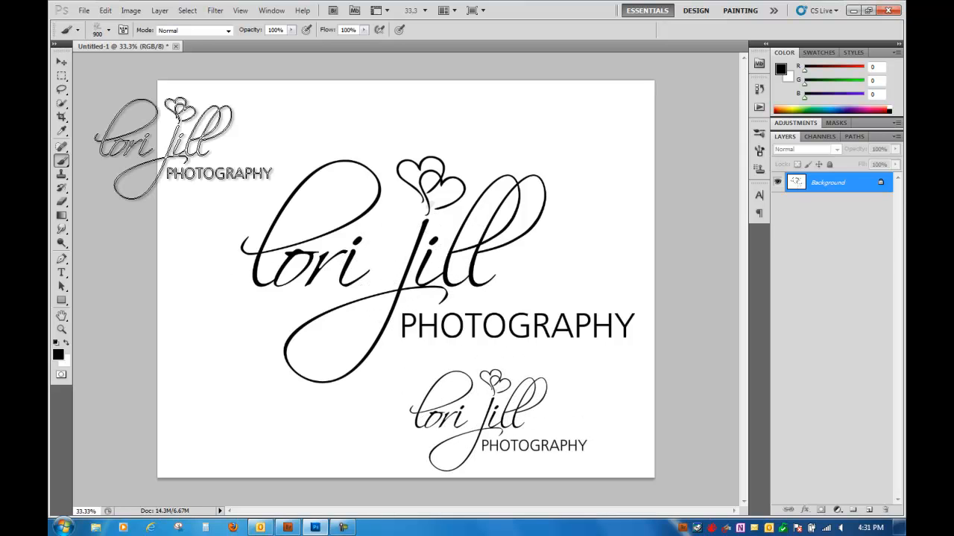
- Choose the 966 px double-heart brush and stamp it over the right edge of the canvas
{"action": "left_click", "coordinate": [109, 30]}
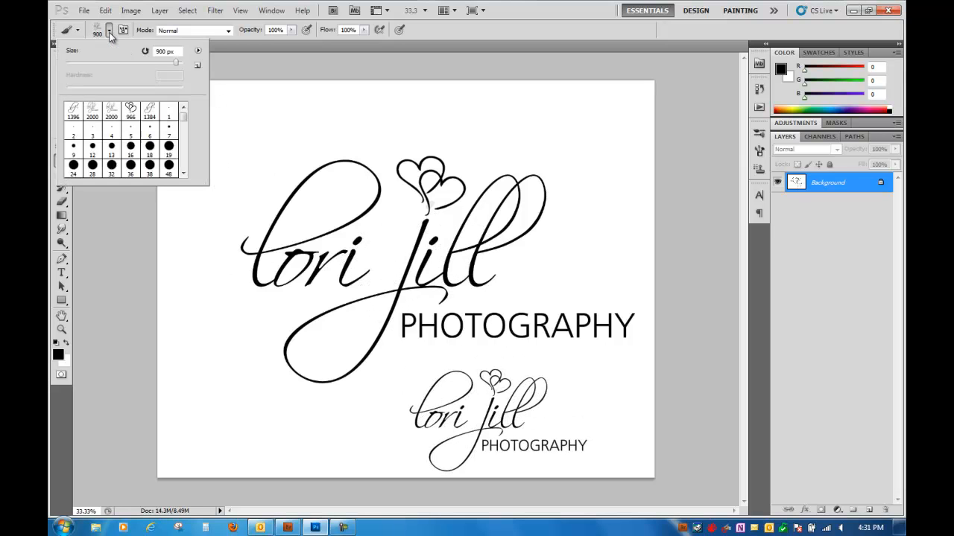
{"action": "left_click", "coordinate": [68, 110]}
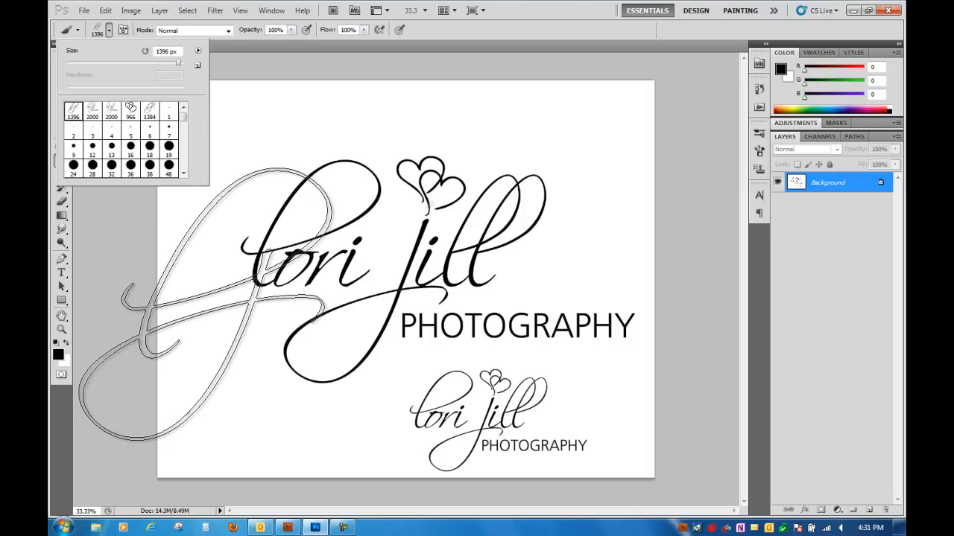
{"action": "left_click", "coordinate": [131, 110]}
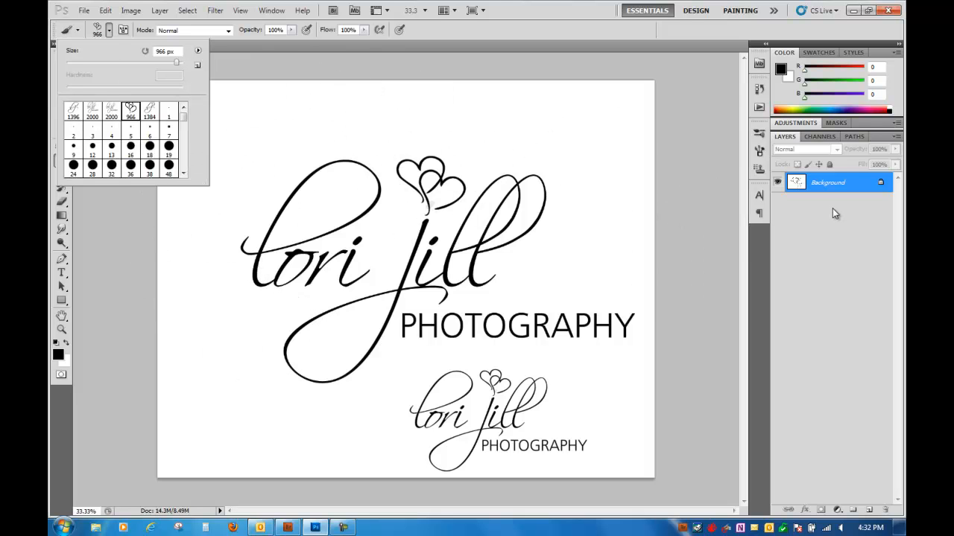
{"action": "key", "text": "alt"}
{"action": "left_click", "coordinate": [691, 215]}
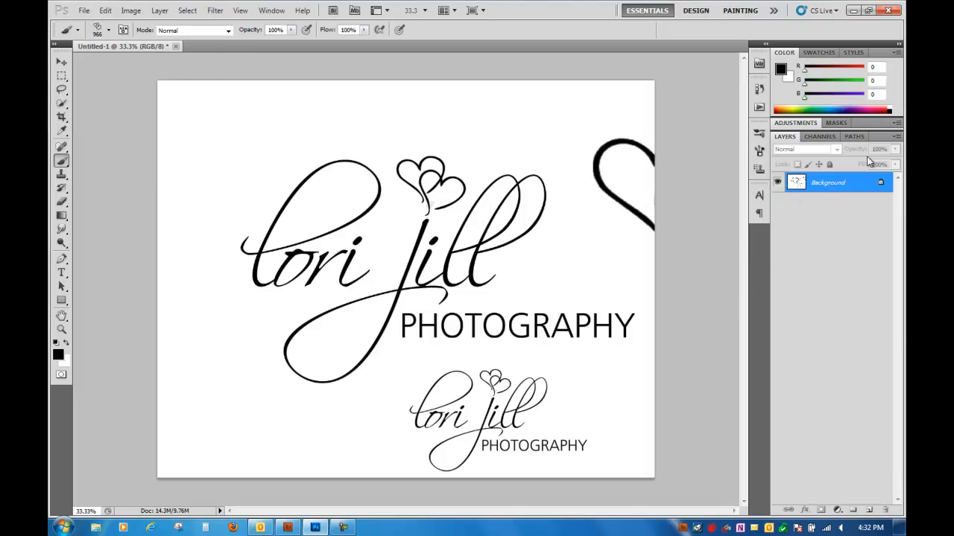
- Make white the foreground color and fill the Background layer with it to clear the stamped logos
{"action": "key", "text": "x"}
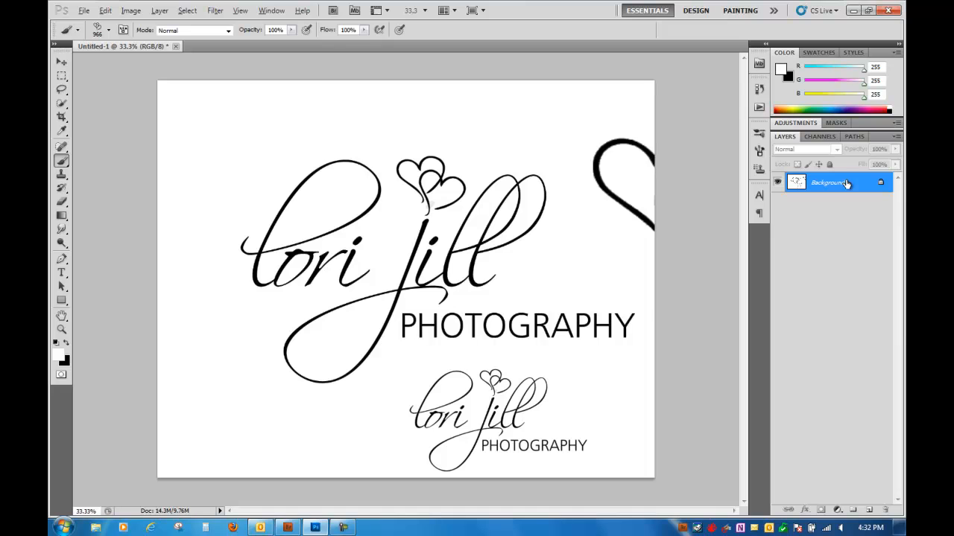
{"action": "key", "text": "alt+BackSpace"}
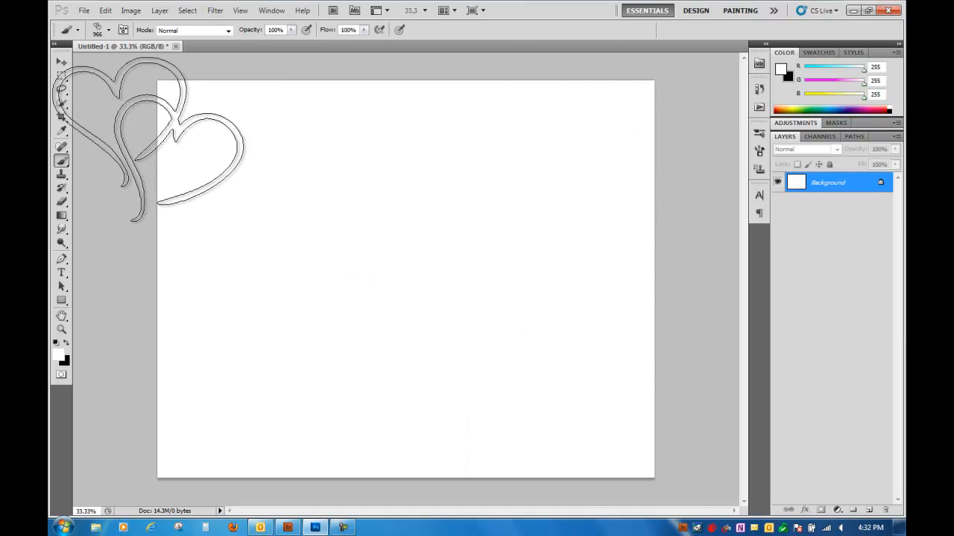
- Start a text layer above the middle of the canvas with the Respective font at 100 pt
{"action": "left_click", "coordinate": [62, 64]}
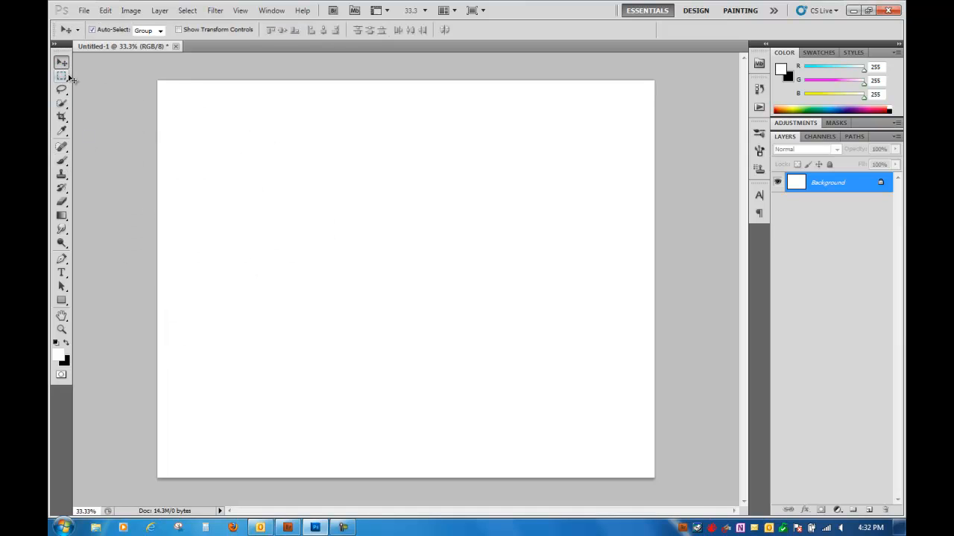
{"action": "left_click", "coordinate": [62, 274]}
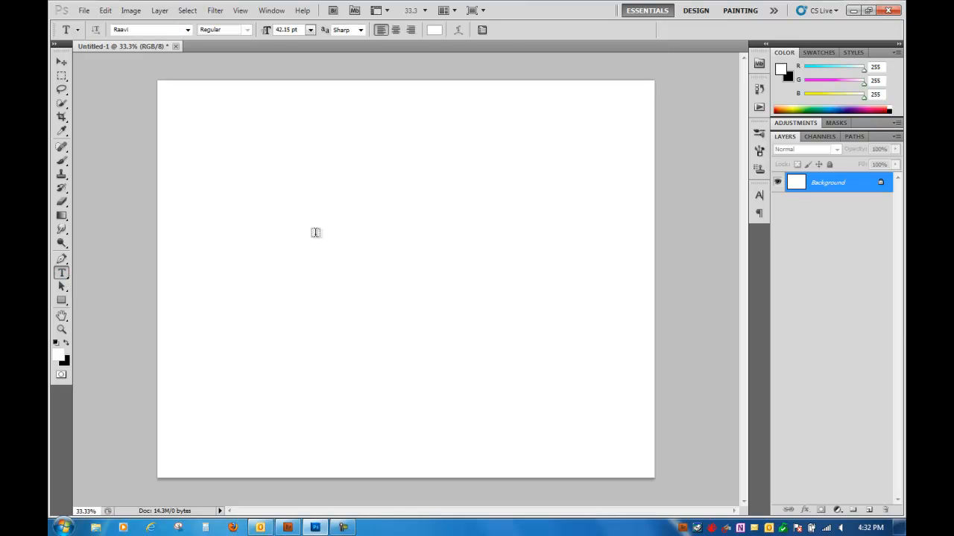
{"action": "left_click", "coordinate": [316, 231]}
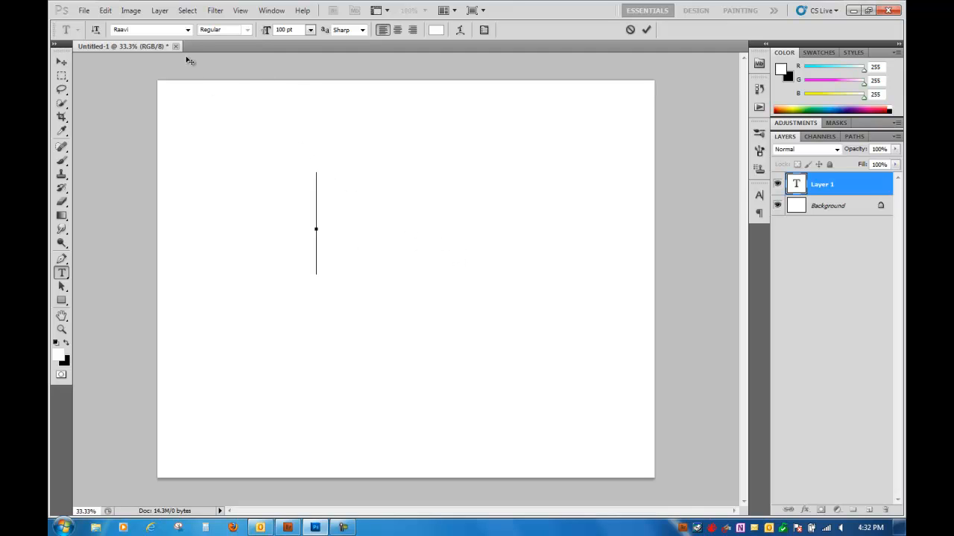
{"action": "left_click", "coordinate": [188, 30]}
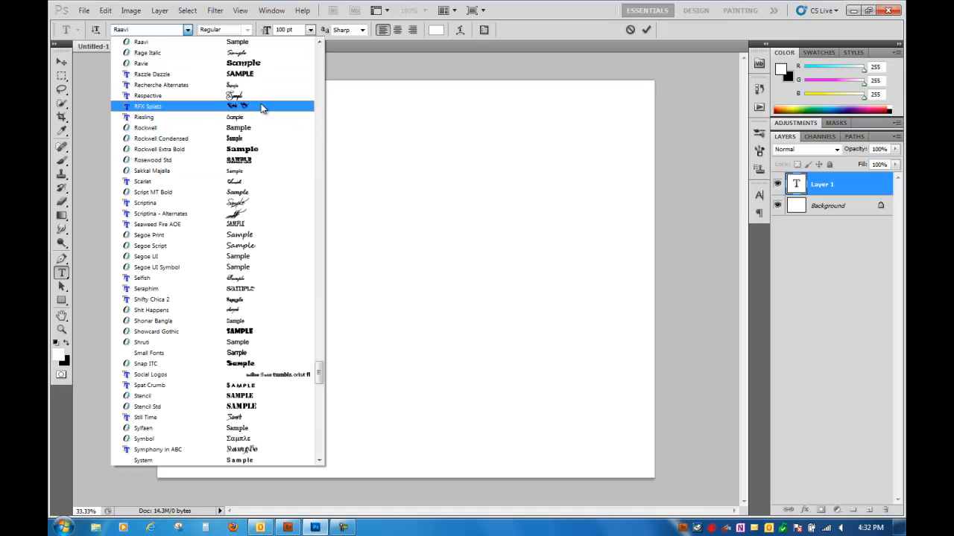
{"action": "left_click", "coordinate": [252, 96]}
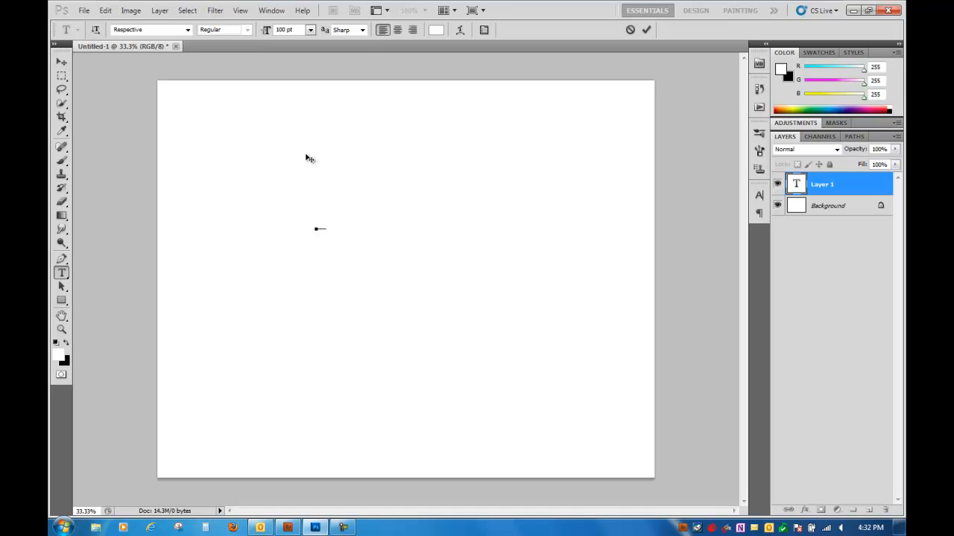
- Set the text color to black
{"action": "left_click", "coordinate": [435, 32]}
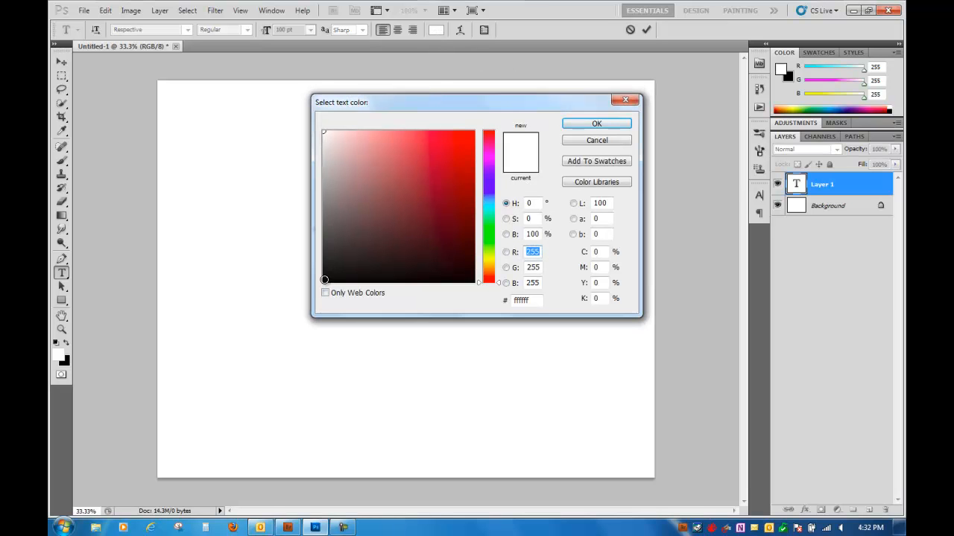
{"action": "left_click", "coordinate": [324, 282]}
{"action": "left_click", "coordinate": [594, 124]}
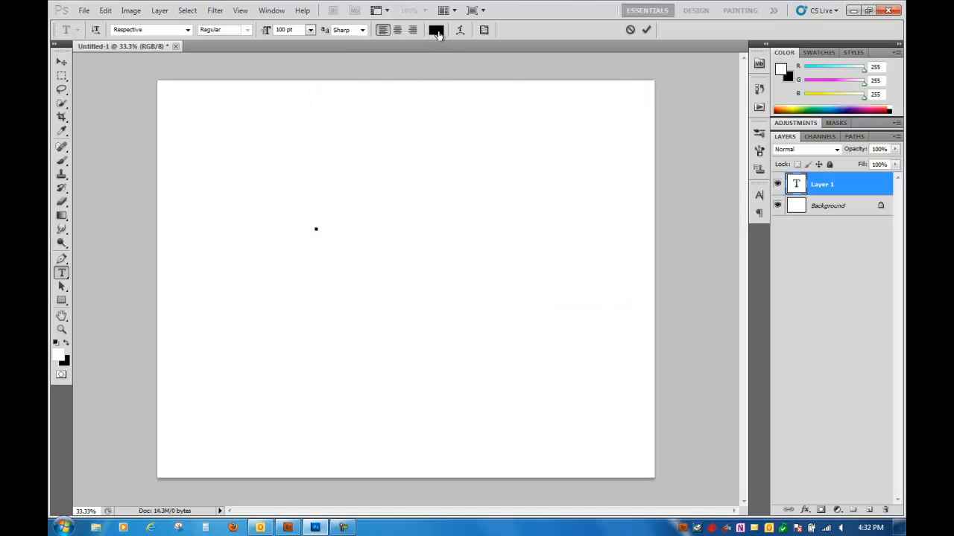
{"action": "type", "text": "l"}
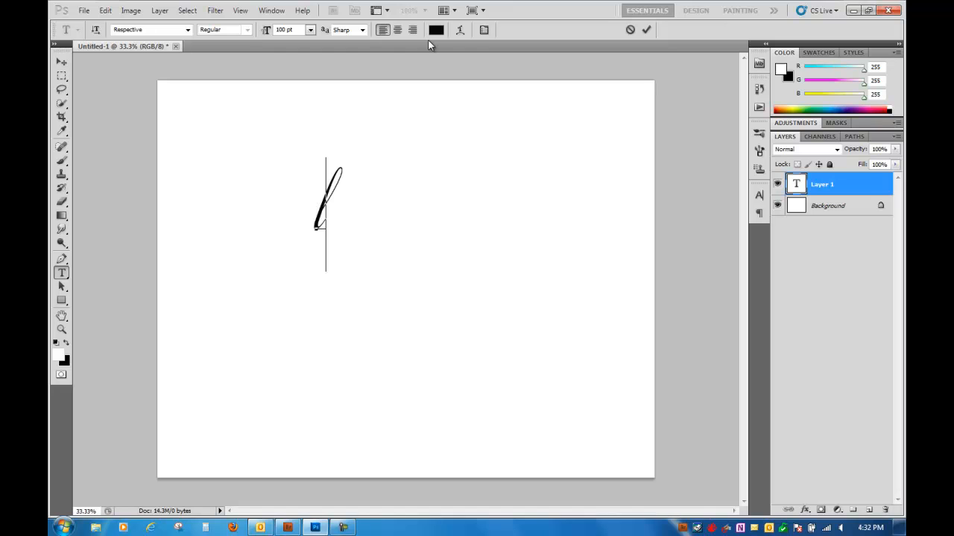
{"action": "type", "text": "ori"}
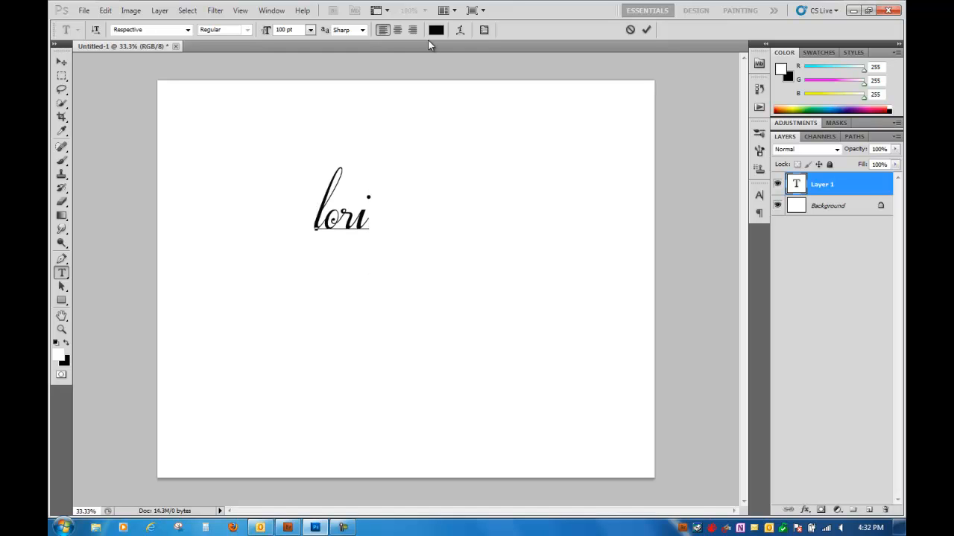
{"action": "key", "text": "BackSpace"}
{"action": "key", "text": "BackSpace"}
{"action": "key", "text": "BackSpace"}
{"action": "key", "text": "BackSpace"}
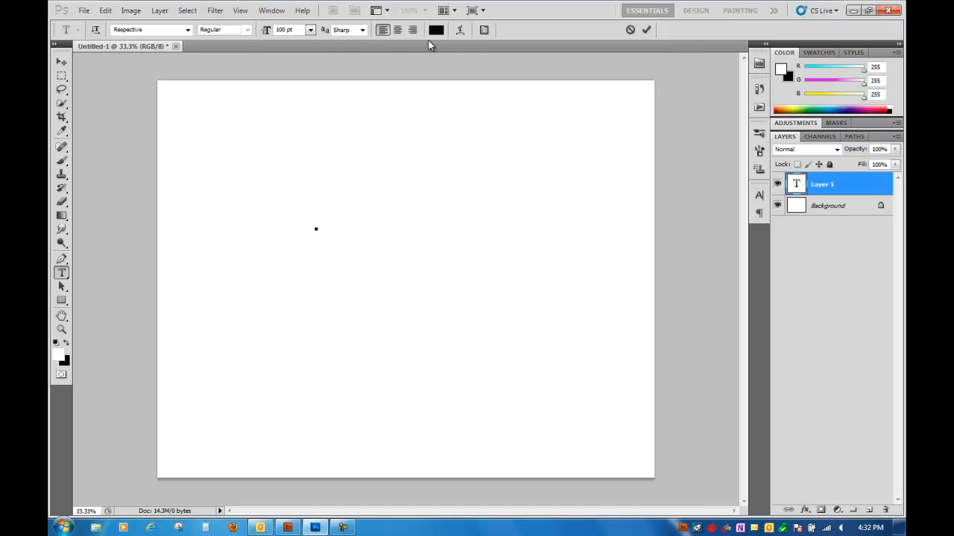
{"action": "type", "text": "L"}
{"action": "key", "text": "BackSpace"}
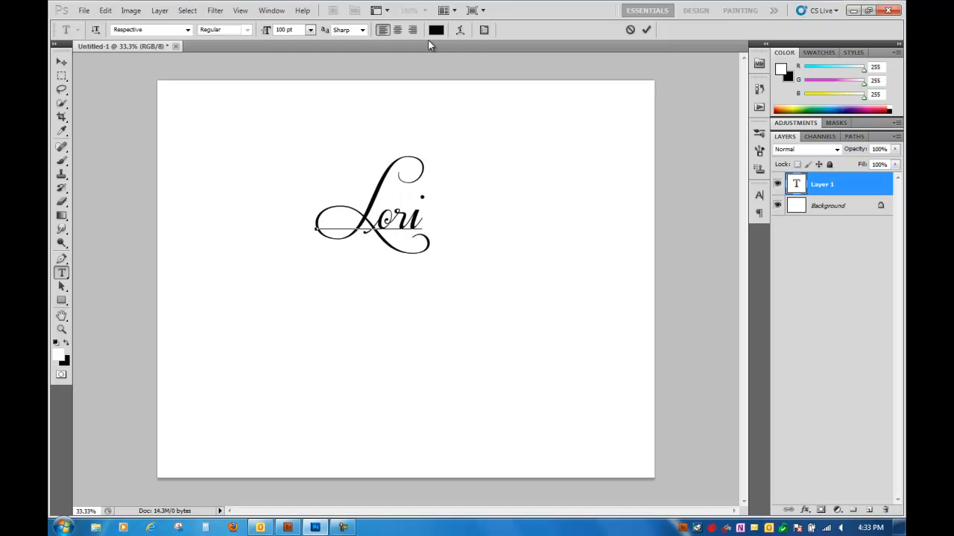
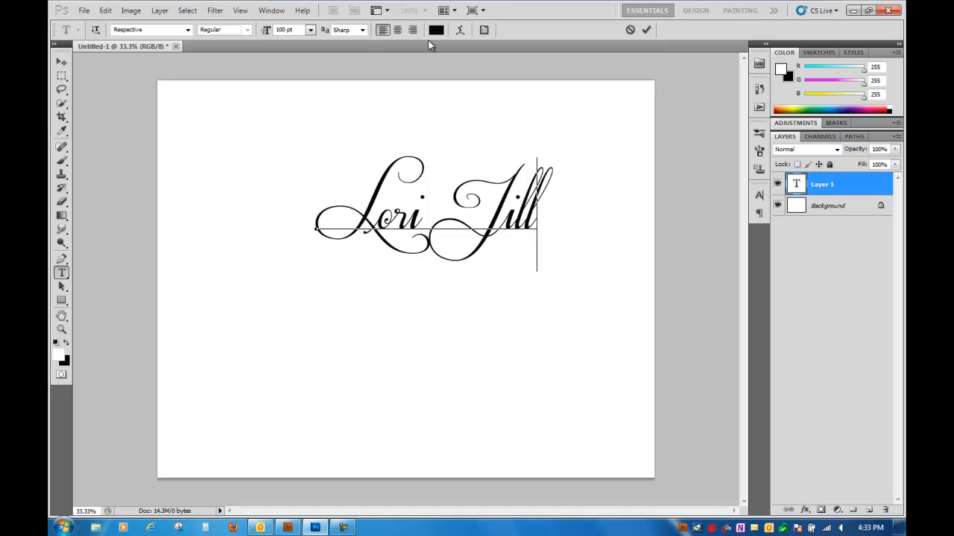
{"action": "left_click_drag", "start_coordinate": [534, 117], "coordinate": [444, 152]}
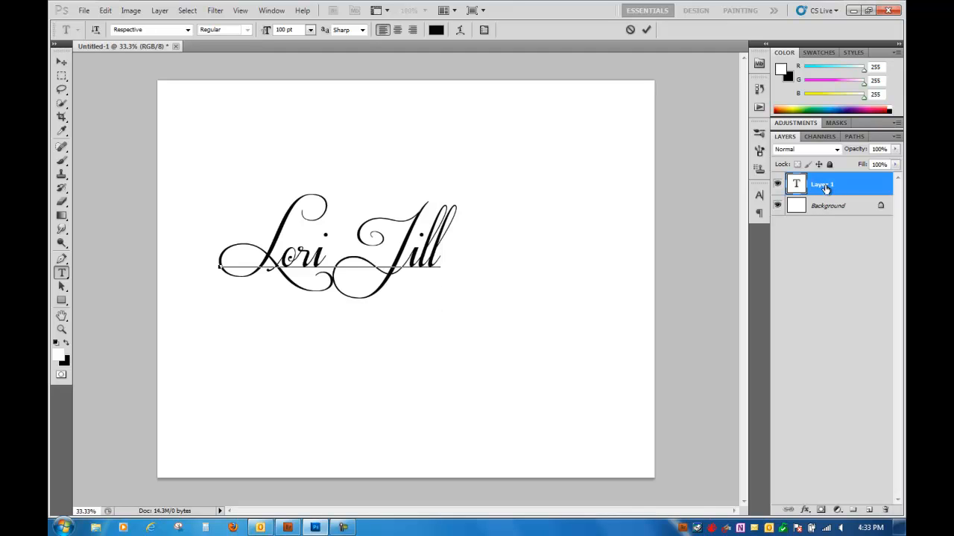
- Add "photography" as a separate text layer above the Background and move it closer beneath the business name
{"action": "left_click", "coordinate": [831, 211]}
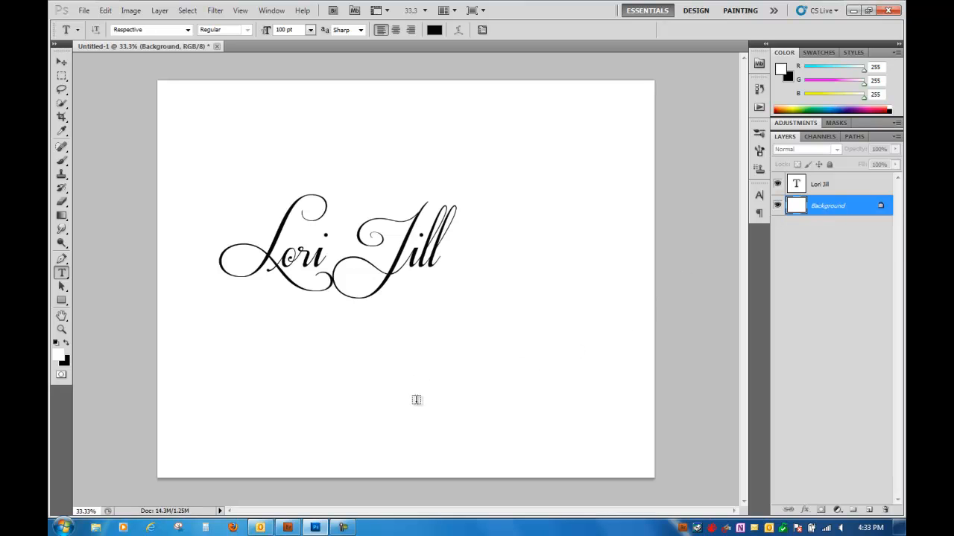
{"action": "left_click", "coordinate": [417, 400]}
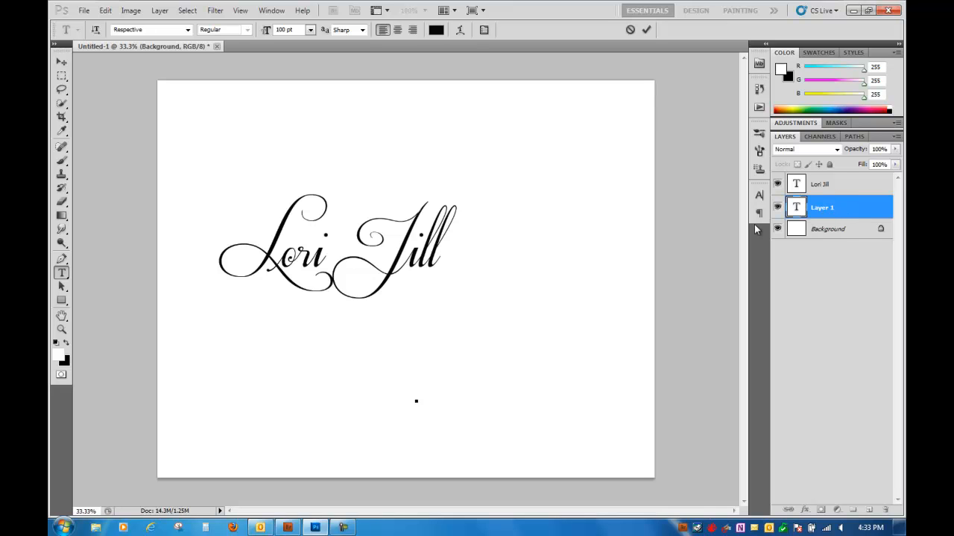
{"action": "type", "text": "photography"}
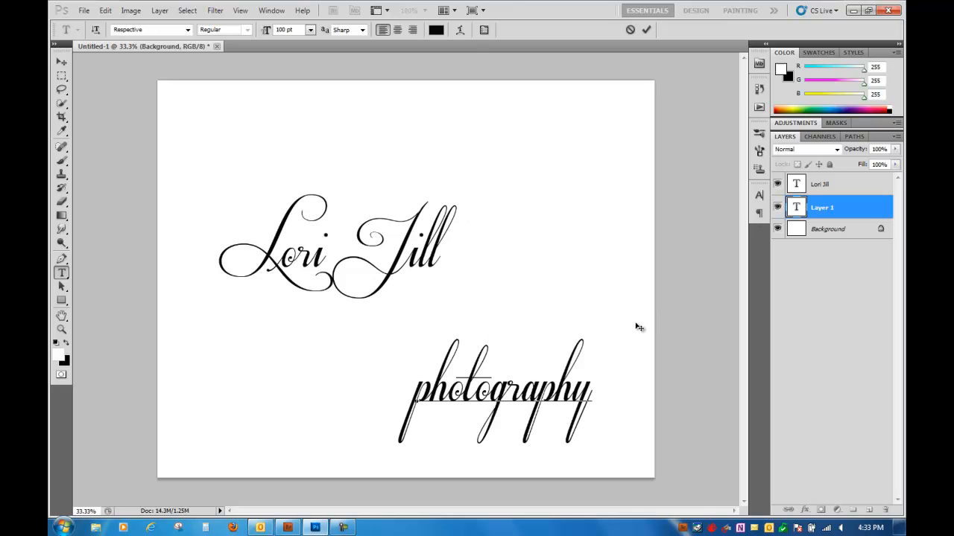
{"action": "left_click_drag", "start_coordinate": [628, 313], "coordinate": [548, 290]}
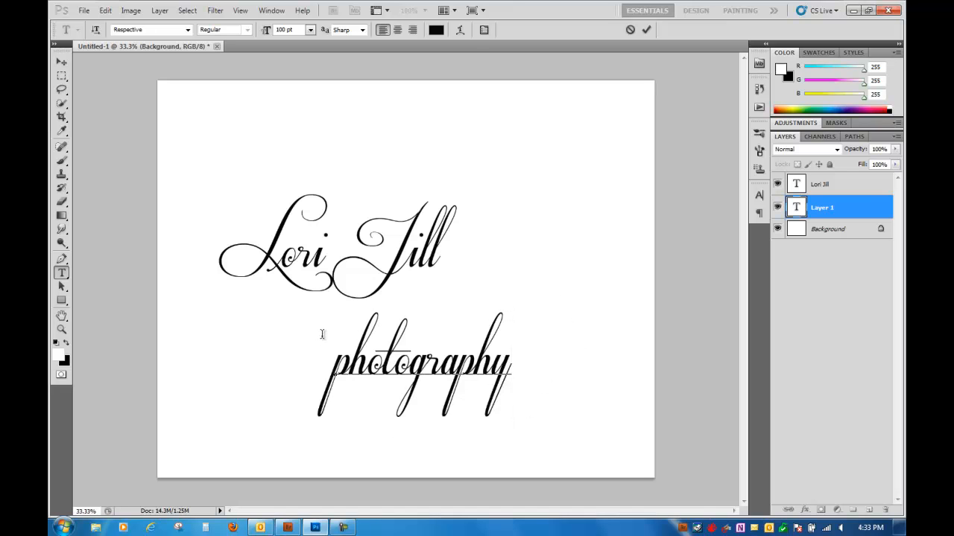
- Change the font of the "photography" text to Rockwell
{"action": "left_click_drag", "start_coordinate": [321, 329], "coordinate": [567, 330]}
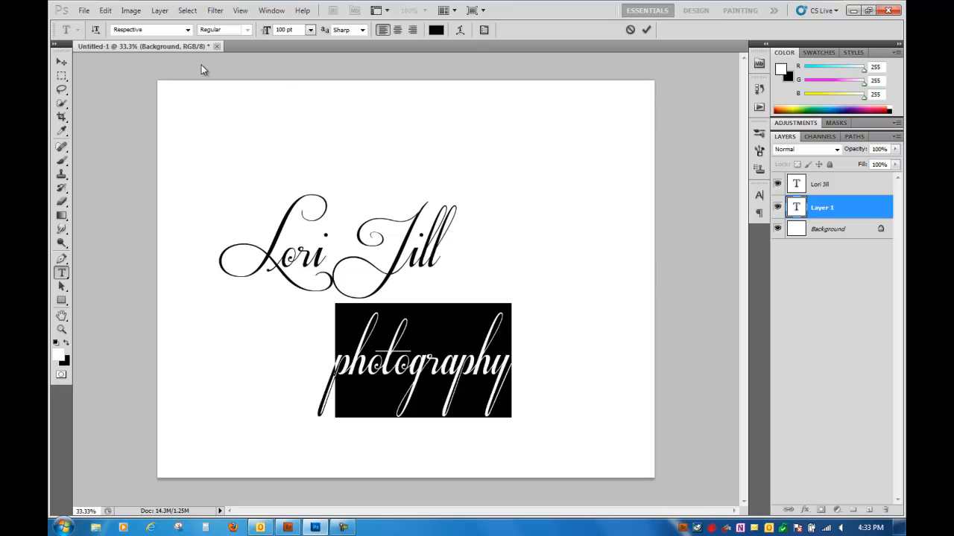
{"action": "left_click", "coordinate": [151, 30]}
{"action": "key", "text": "Down"}
{"action": "key", "text": "Down"}
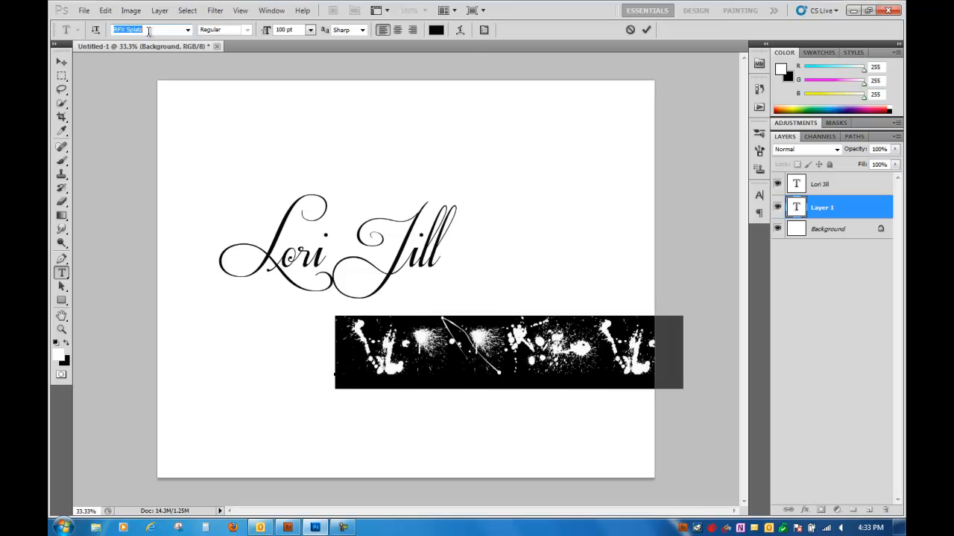
{"action": "key", "text": "Down"}
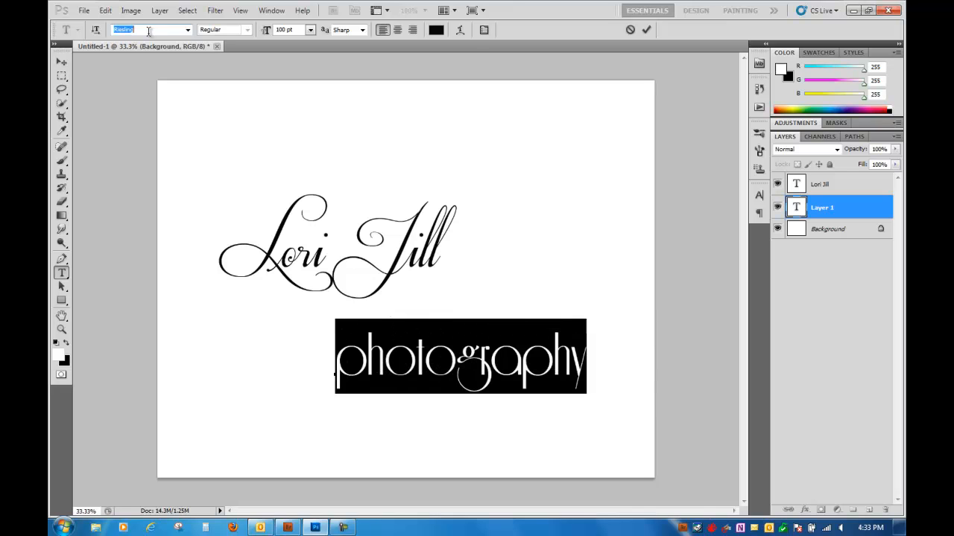
{"action": "key", "text": "Down"}
{"action": "key", "text": "Down"}
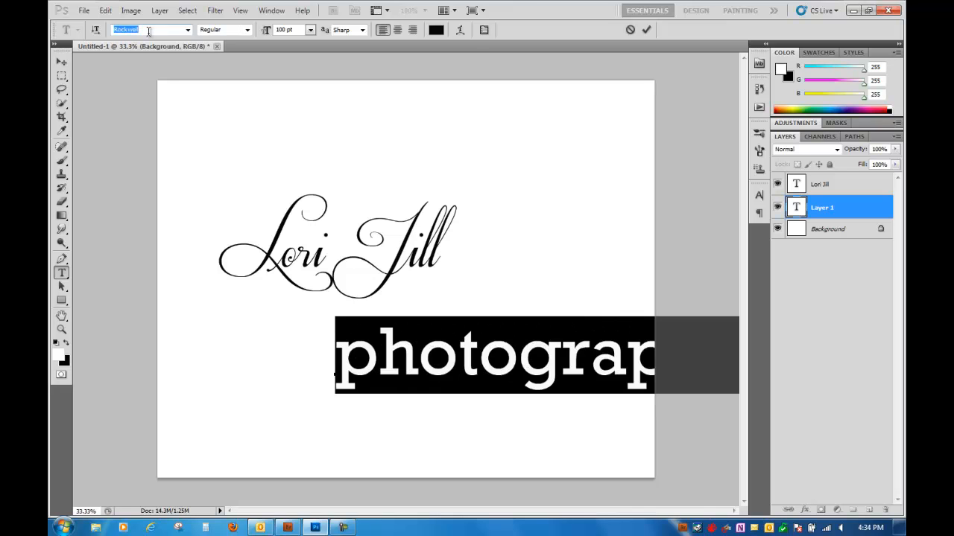
{"action": "key", "text": "Up"}
- Scale the "photography" text down to 55.19 pt and place it just beneath the second word of the business name
{"action": "left_click_drag", "start_coordinate": [560, 260], "coordinate": [450, 269]}
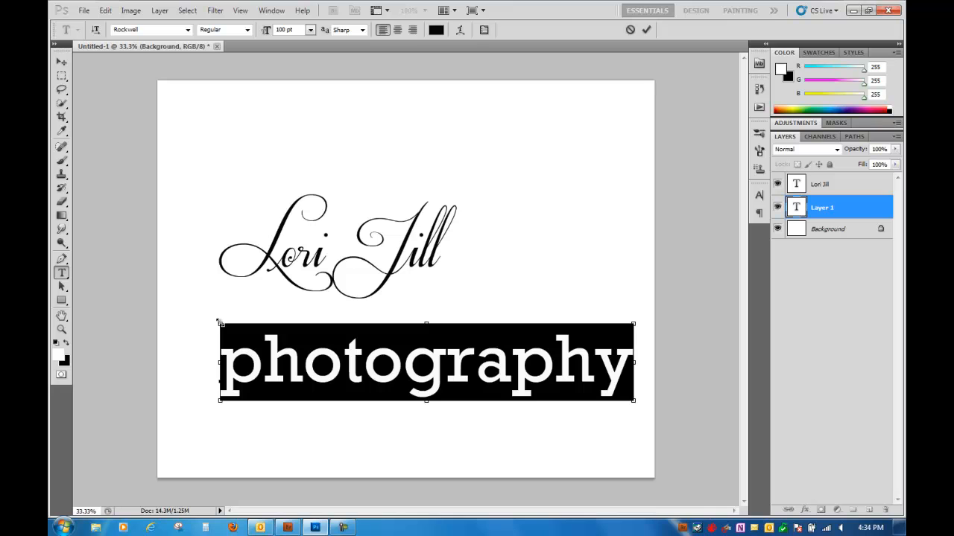
{"action": "left_click_drag", "start_coordinate": [217, 323], "coordinate": [261, 328]}
{"action": "left_click_drag", "start_coordinate": [374, 330], "coordinate": [406, 367]}
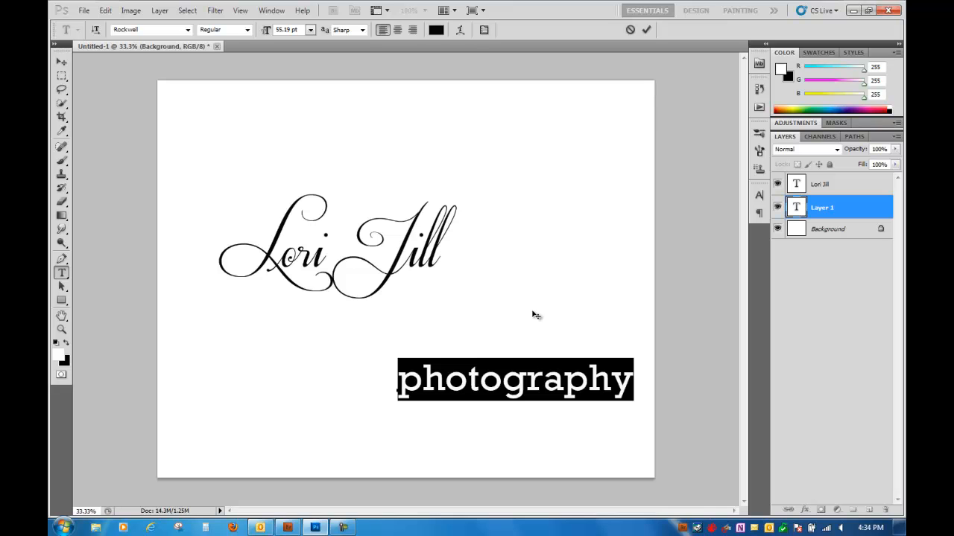
{"action": "left_click_drag", "start_coordinate": [538, 313], "coordinate": [523, 239]}
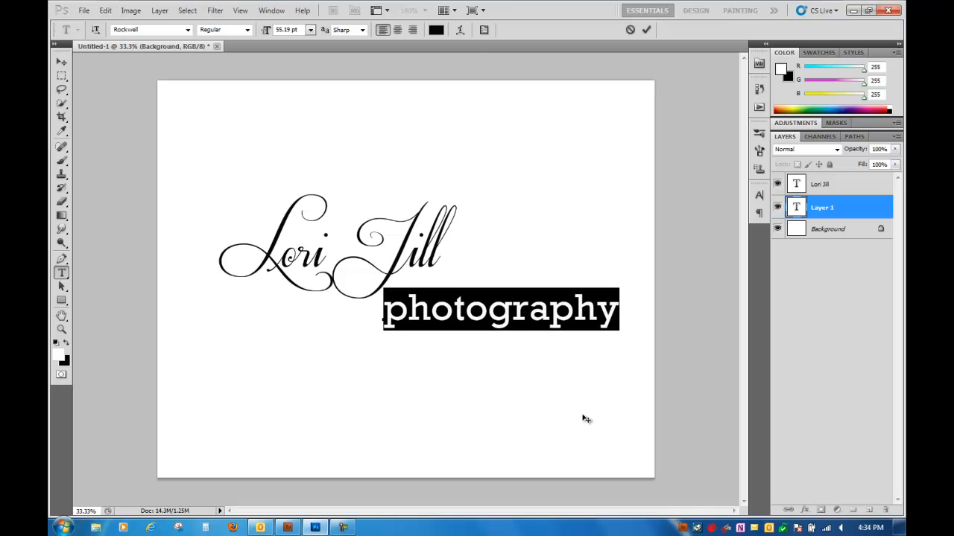
{"action": "left_click", "coordinate": [825, 231]}
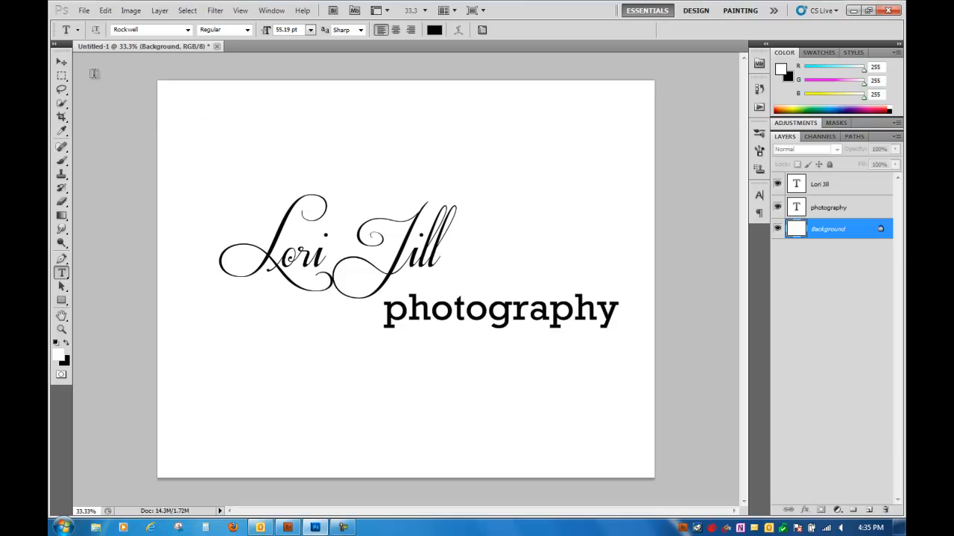
- Enclose the whole logo in a rectangular selection and define it as a brush preset named "webinar logo"
{"action": "left_click", "coordinate": [62, 76]}
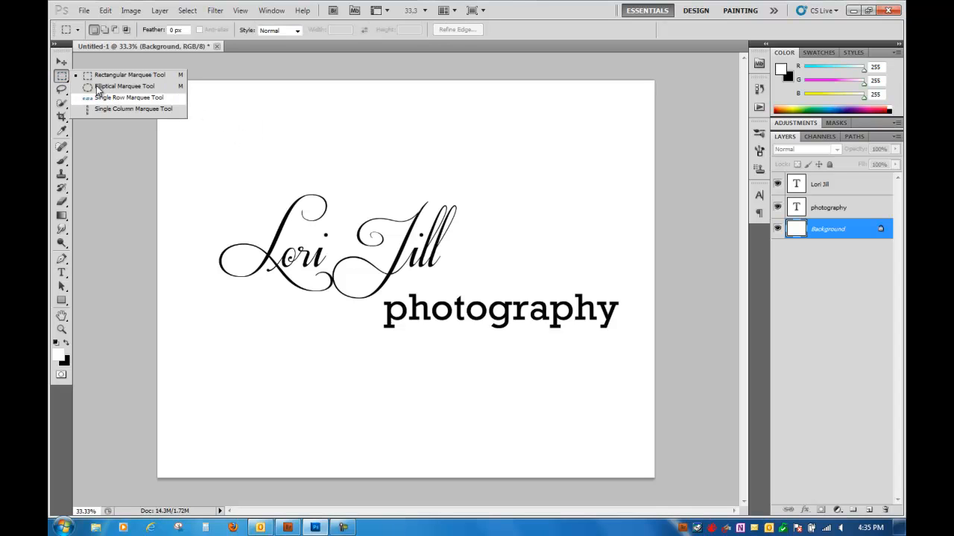
{"action": "left_click", "coordinate": [107, 77]}
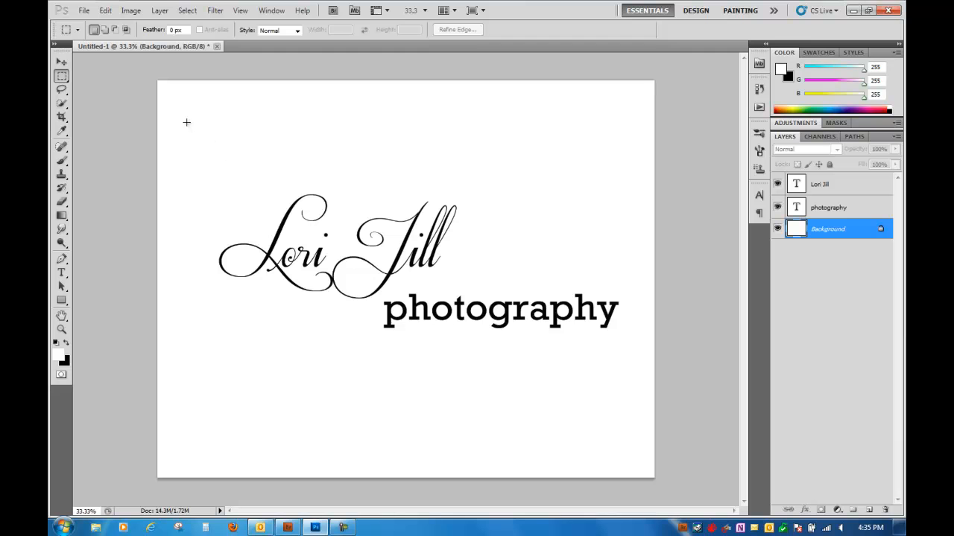
{"action": "left_click_drag", "start_coordinate": [217, 182], "coordinate": [637, 362]}
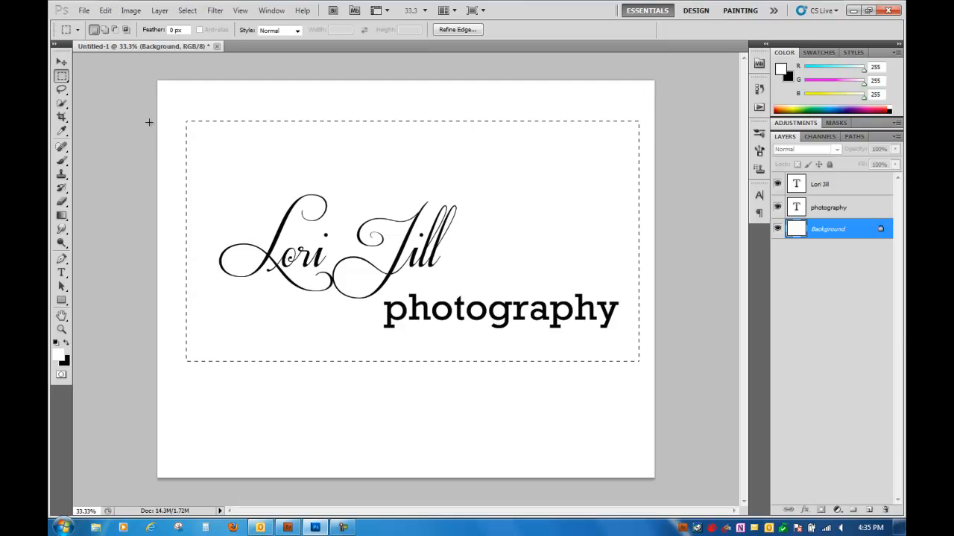
{"action": "left_click", "coordinate": [105, 12]}
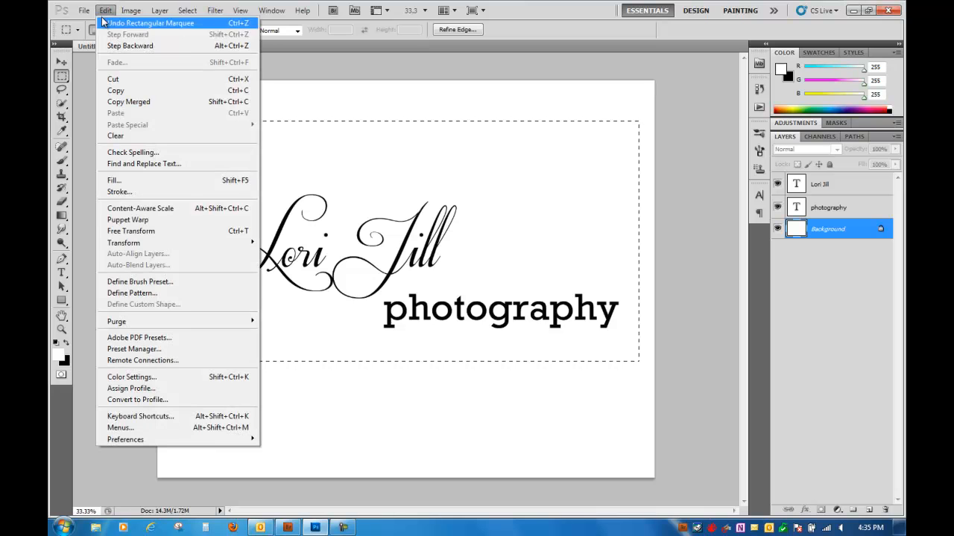
{"action": "left_click", "coordinate": [153, 283]}
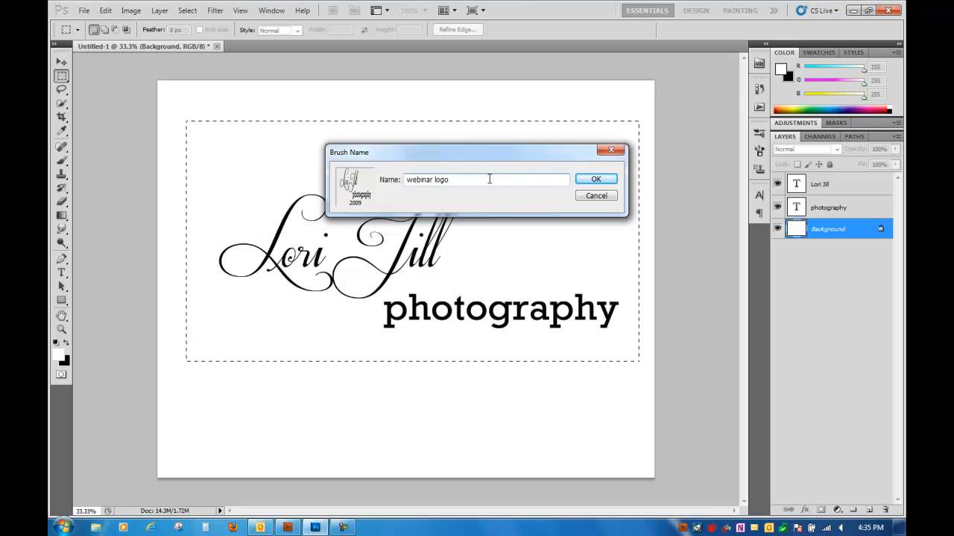
{"action": "left_click", "coordinate": [599, 184]}
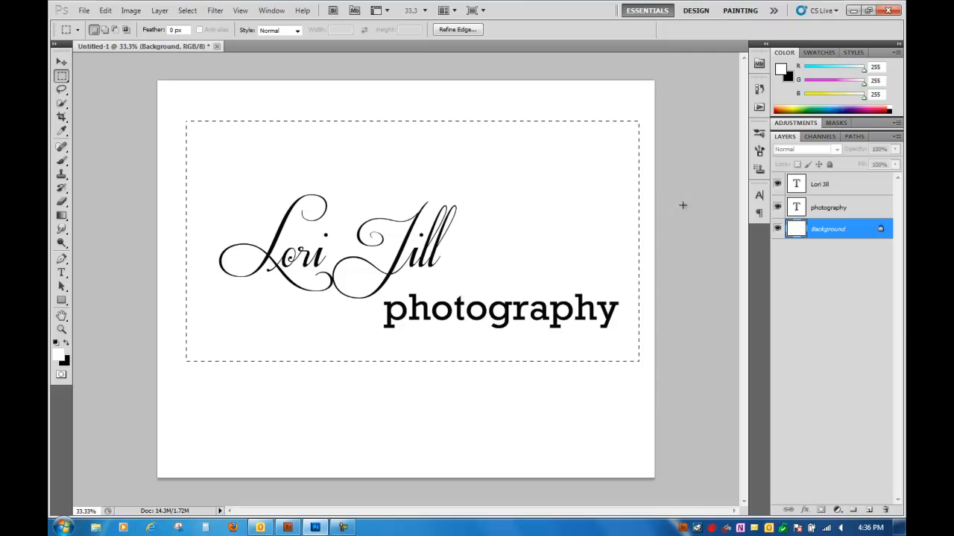
- Clear the selection and delete both text layers, keeping only the Background
{"action": "left_click", "coordinate": [846, 210]}
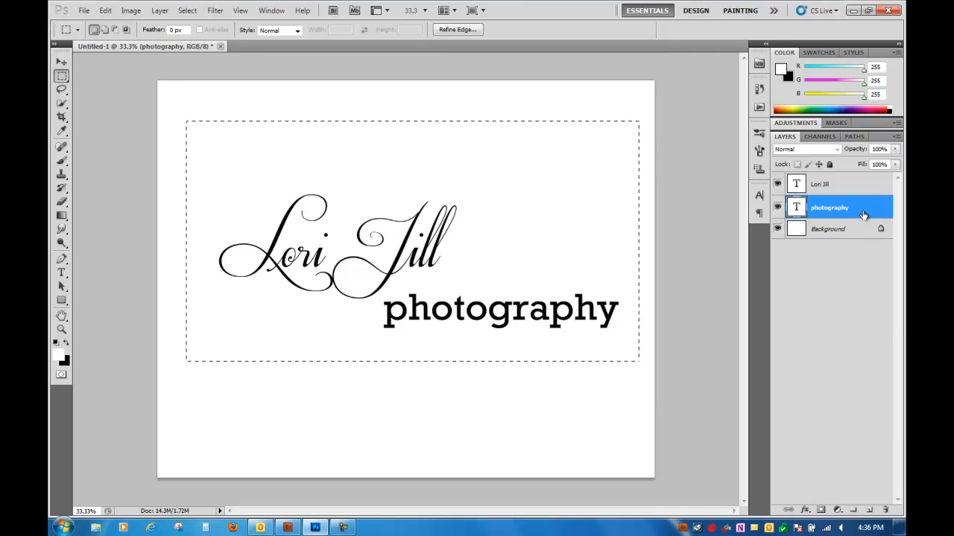
{"action": "left_click", "coordinate": [549, 99]}
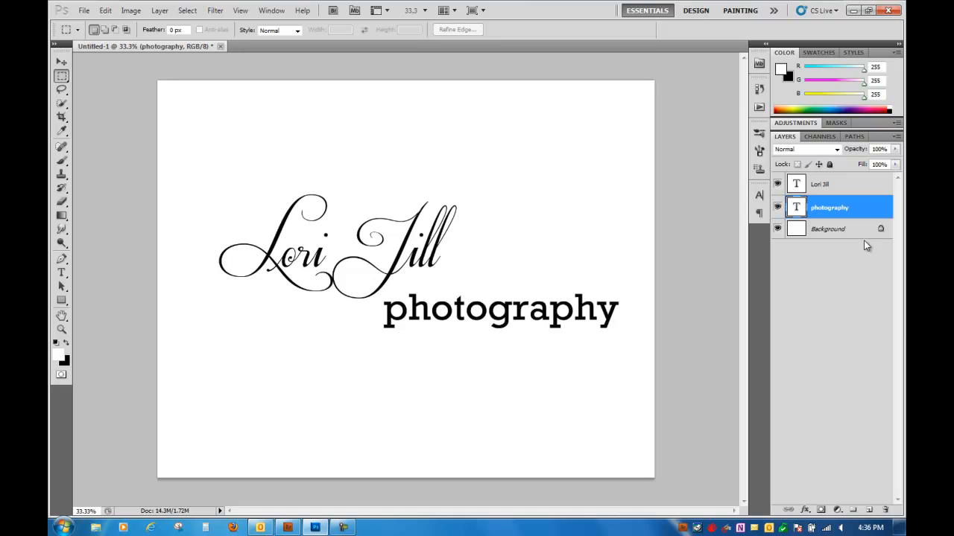
{"action": "left_click_drag", "start_coordinate": [855, 209], "coordinate": [886, 510]}
{"action": "left_click_drag", "start_coordinate": [841, 184], "coordinate": [885, 507]}
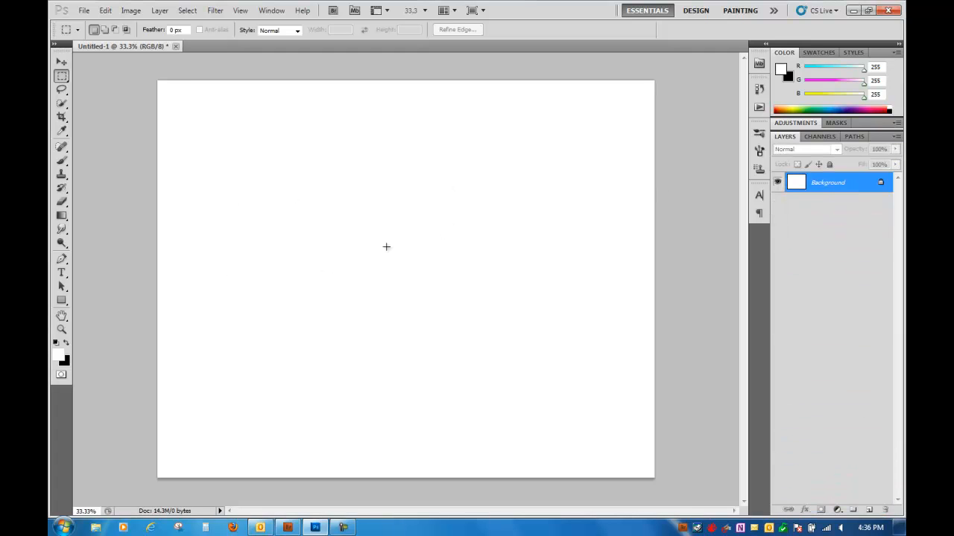
- Stamp the new 2009 px logo brush in black across the upper part of the canvas
{"action": "left_click", "coordinate": [62, 162]}
{"action": "left_click", "coordinate": [109, 29]}
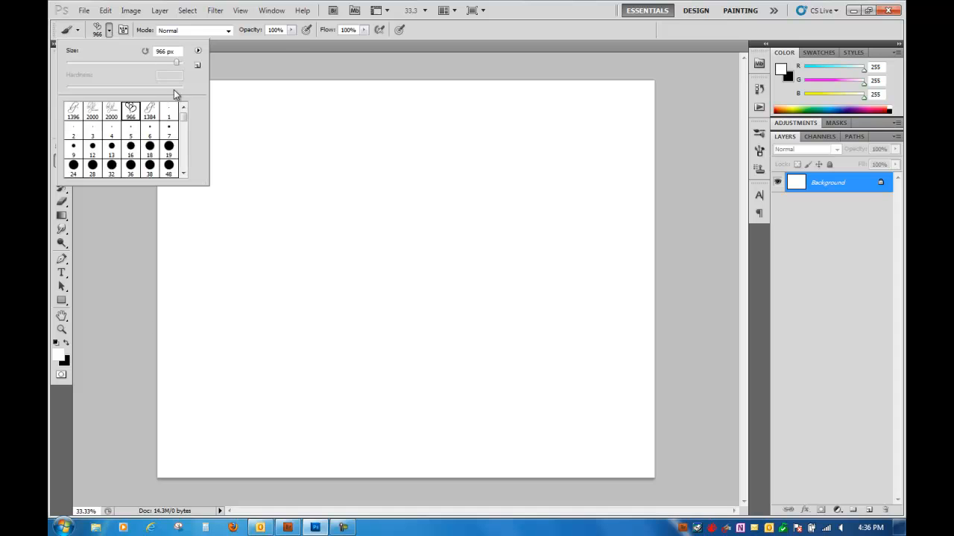
{"action": "left_click_drag", "start_coordinate": [181, 117], "coordinate": [184, 163]}
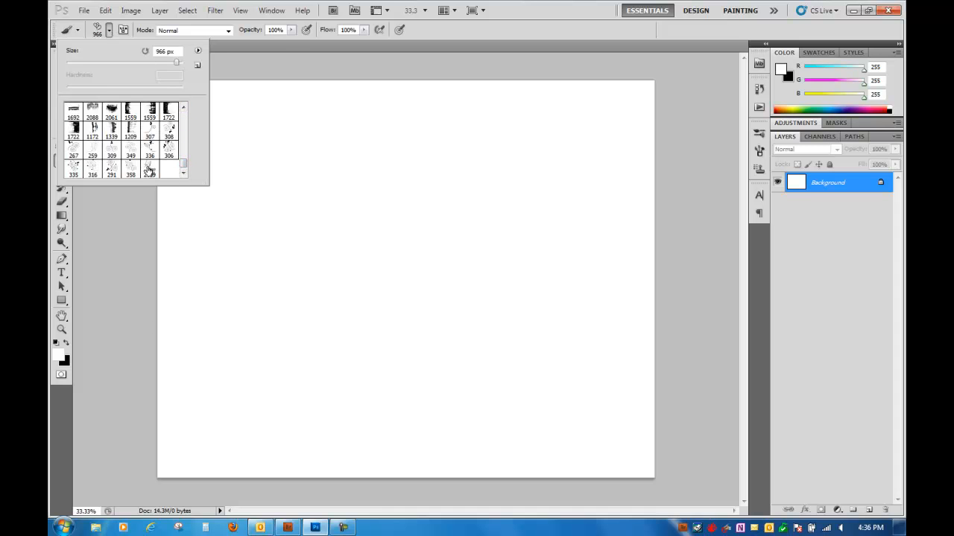
{"action": "left_click", "coordinate": [150, 171]}
{"action": "left_click", "coordinate": [65, 342]}
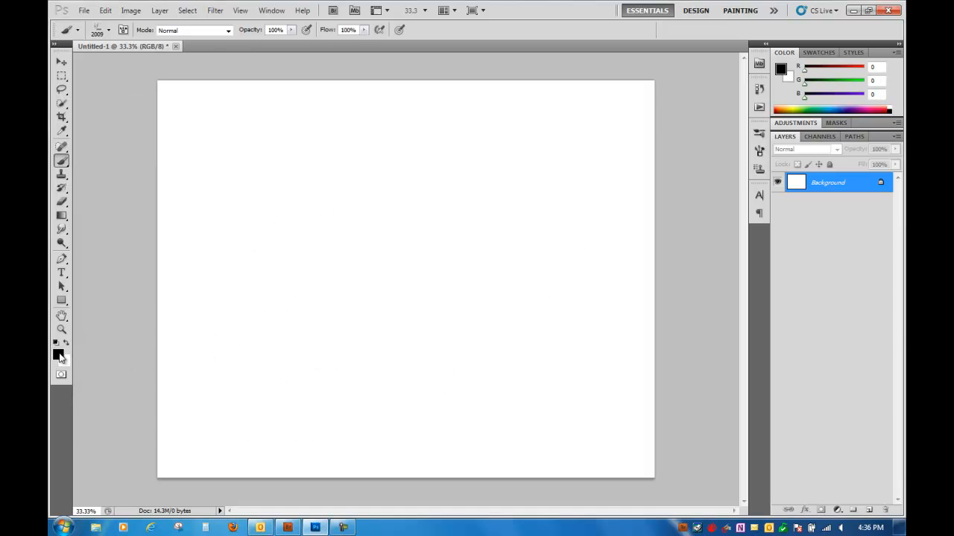
{"action": "left_click", "coordinate": [400, 171]}
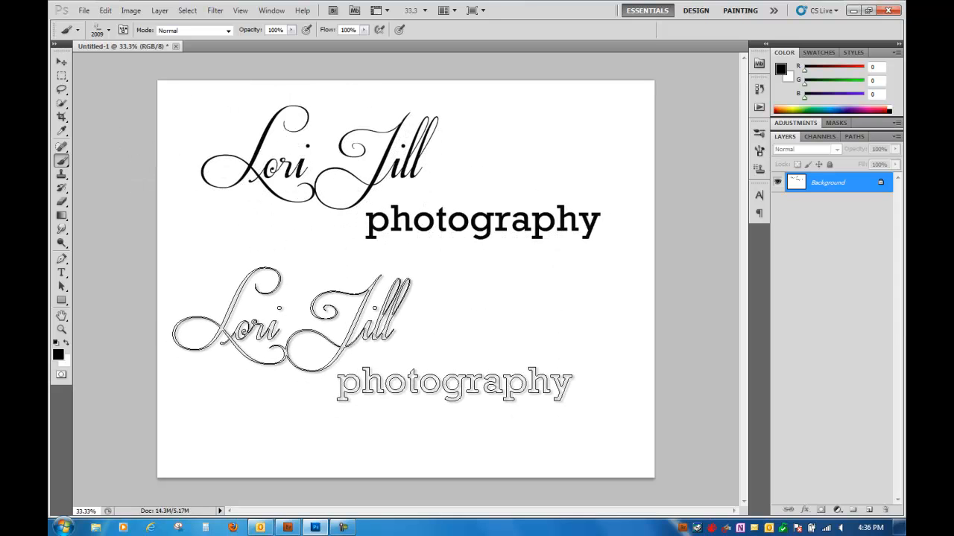
- Reduce the logo brush to 900 px and stamp a small red logo below the black one
{"action": "key", "text": "bracketleft"}
{"action": "key", "text": "bracketleft"}
{"action": "key", "text": "bracketleft"}
{"action": "key", "text": "bracketleft"}
{"action": "key", "text": "bracketleft"}
{"action": "key", "text": "bracketleft"}
{"action": "key", "text": "bracketleft"}
{"action": "key", "text": "bracketleft"}
{"action": "key", "text": "bracketleft"}
{"action": "key", "text": "bracketleft"}
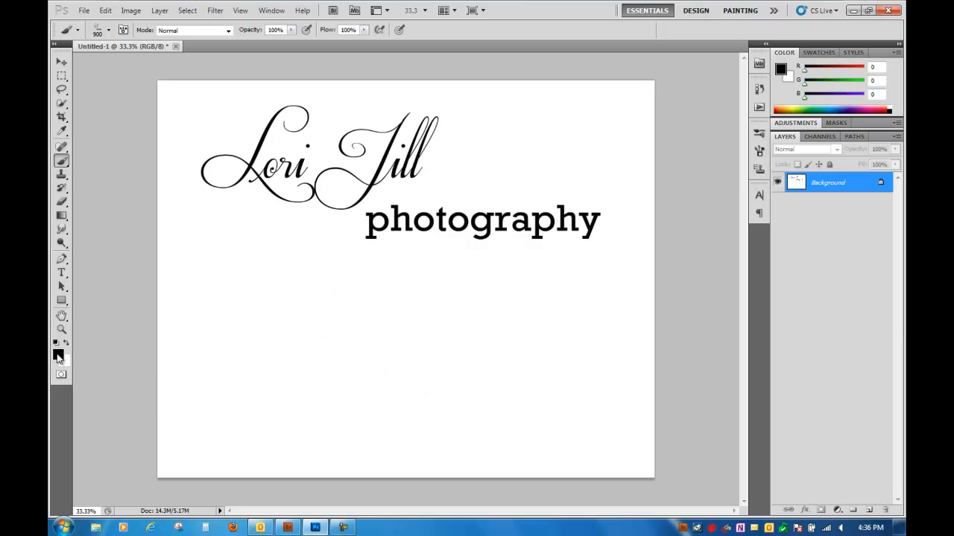
{"action": "left_click", "coordinate": [58, 357]}
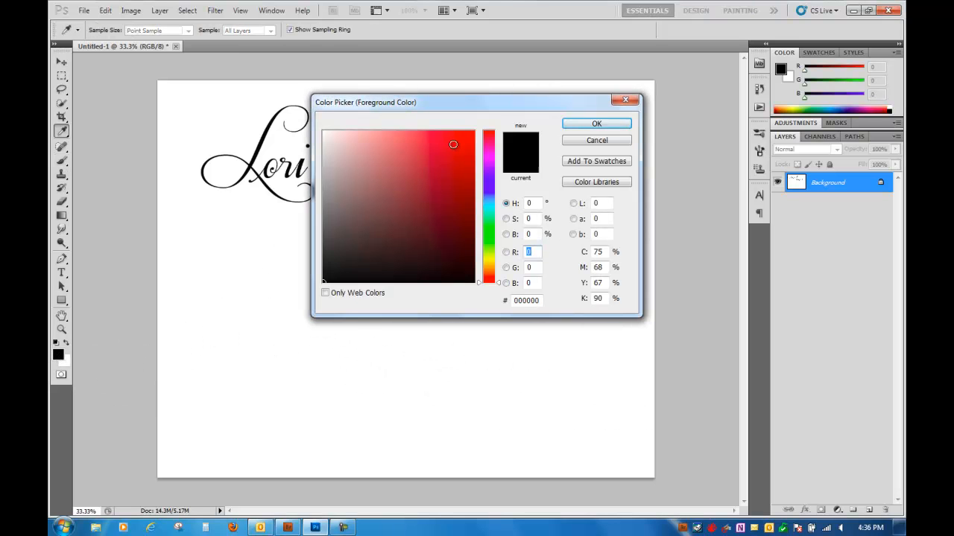
{"action": "left_click", "coordinate": [452, 144]}
{"action": "left_click", "coordinate": [596, 124]}
{"action": "left_click", "coordinate": [266, 283]}
- Enlarge the logo brush to 2100 px and stamp a large red logo in the lower part of the canvas
{"action": "key", "text": "bracketright"}
{"action": "key", "text": "bracketright"}
{"action": "key", "text": "bracketright"}
{"action": "key", "text": "bracketright"}
{"action": "key", "text": "bracketright"}
{"action": "key", "text": "bracketright"}
{"action": "key", "text": "bracketright"}
{"action": "key", "text": "bracketright"}
{"action": "key", "text": "bracketright"}
{"action": "key", "text": "bracketright"}
{"action": "key", "text": "bracketright"}
{"action": "key", "text": "bracketright"}
{"action": "left_click", "coordinate": [424, 367]}
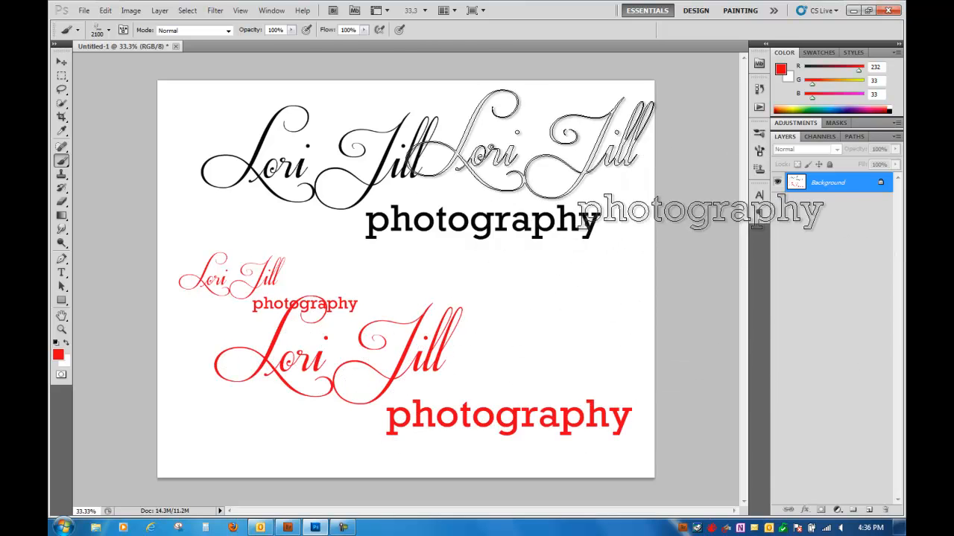
- Fill the Background with white to cover the test stamps and restore the default black and white colors
{"action": "key", "text": "x"}
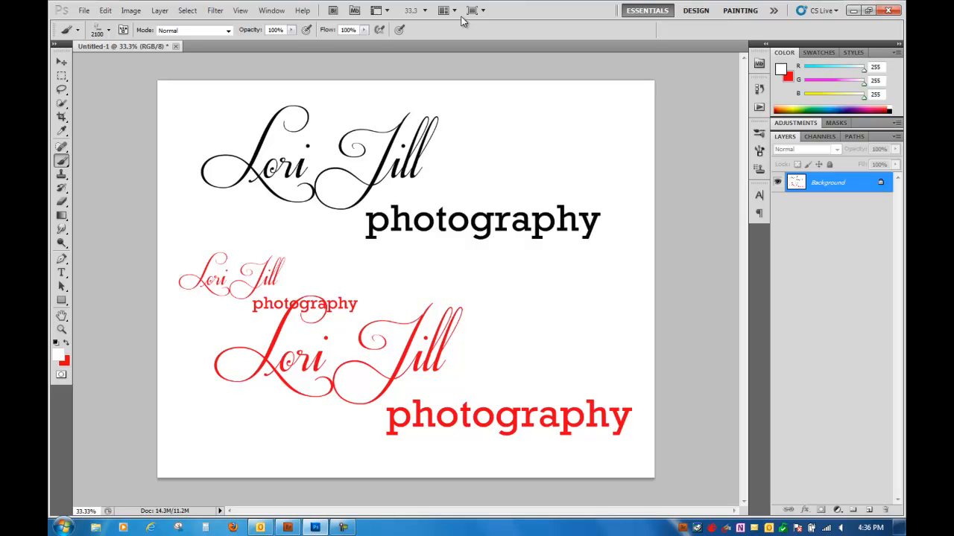
{"action": "key", "text": "alt+BackSpace"}
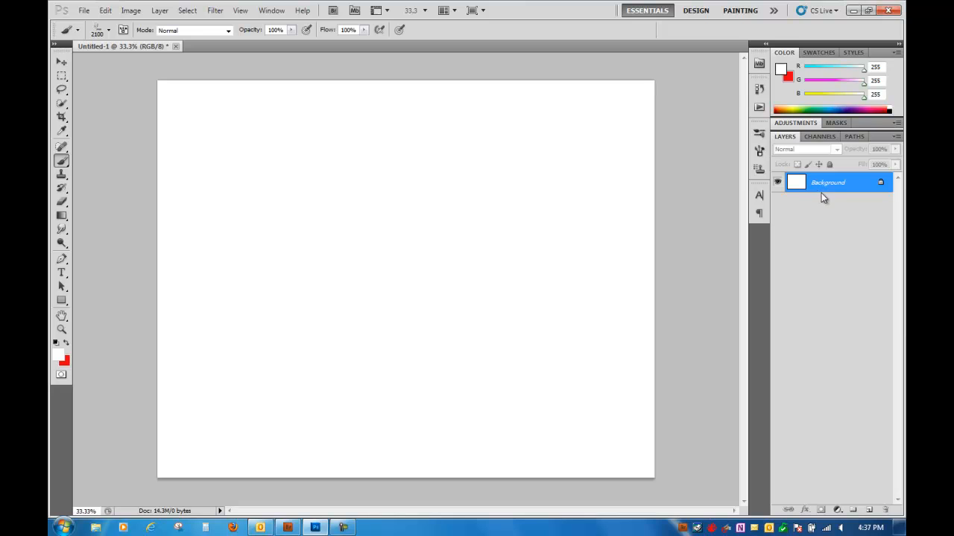
{"action": "left_click", "coordinate": [58, 344]}
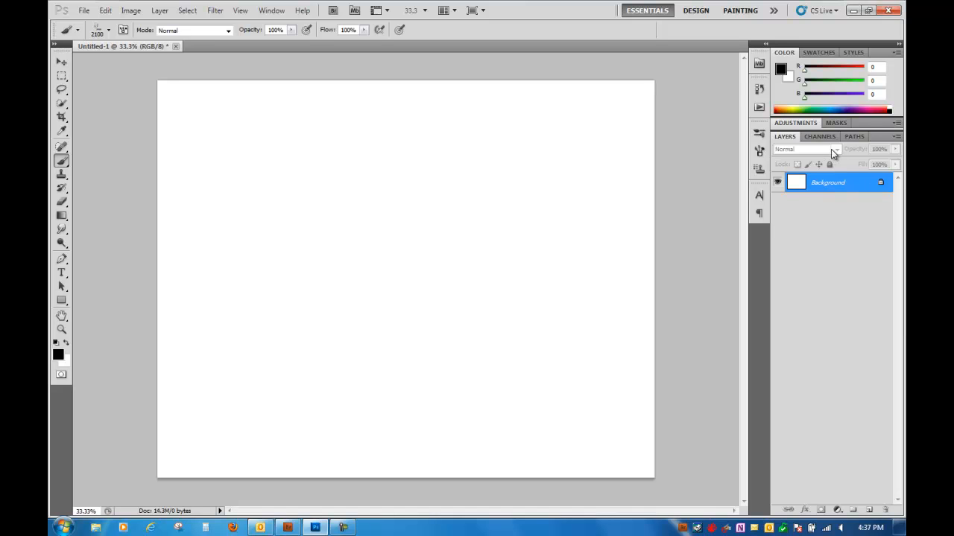
- Stamp the logo in black at 1500 px on a new layer near the canvas's lower right corner and set the layer opacity to 40%
{"action": "key", "text": "ctrl+alt+shift+n"}
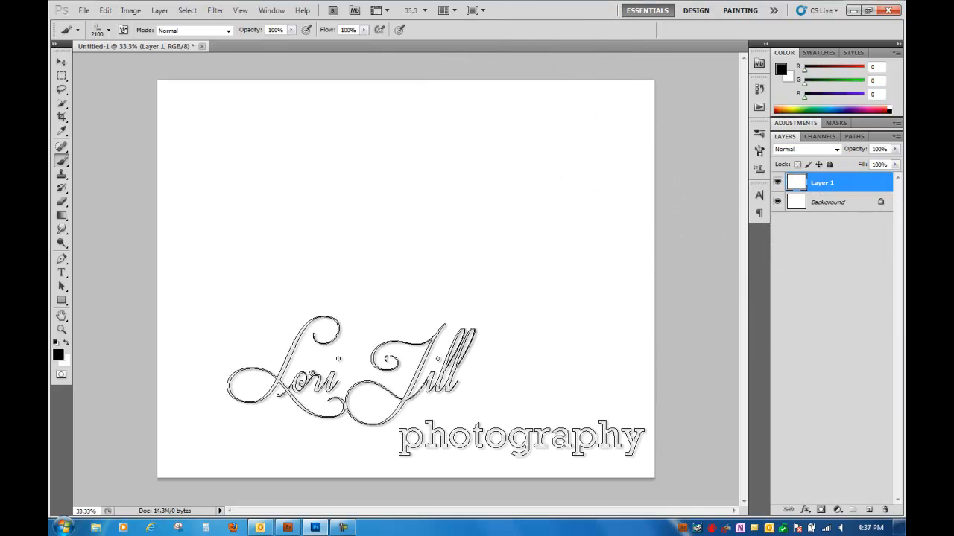
{"action": "key", "text": "bracketleft"}
{"action": "key", "text": "bracketleft"}
{"action": "key", "text": "bracketleft"}
{"action": "key", "text": "bracketleft"}
{"action": "key", "text": "bracketleft"}
{"action": "key", "text": "bracketleft"}
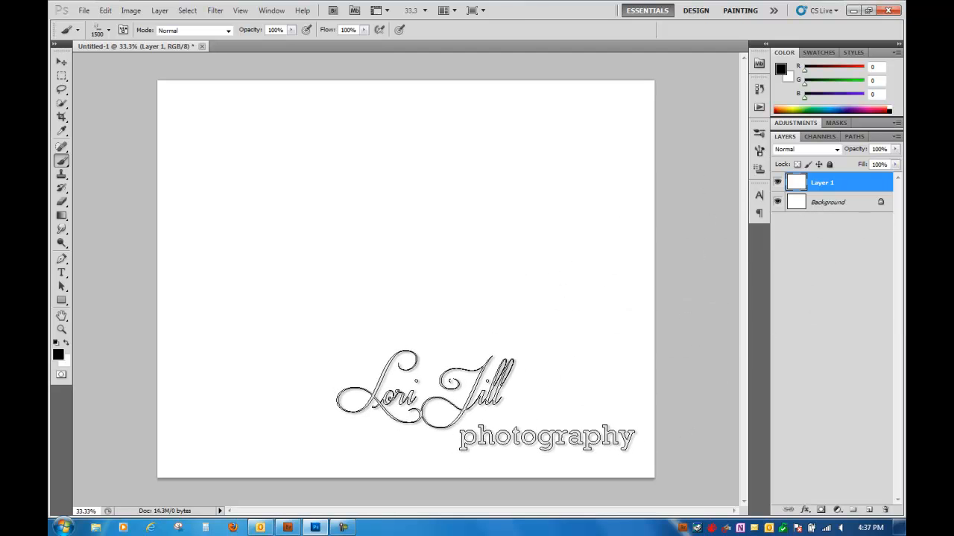
{"action": "left_click", "coordinate": [487, 401]}
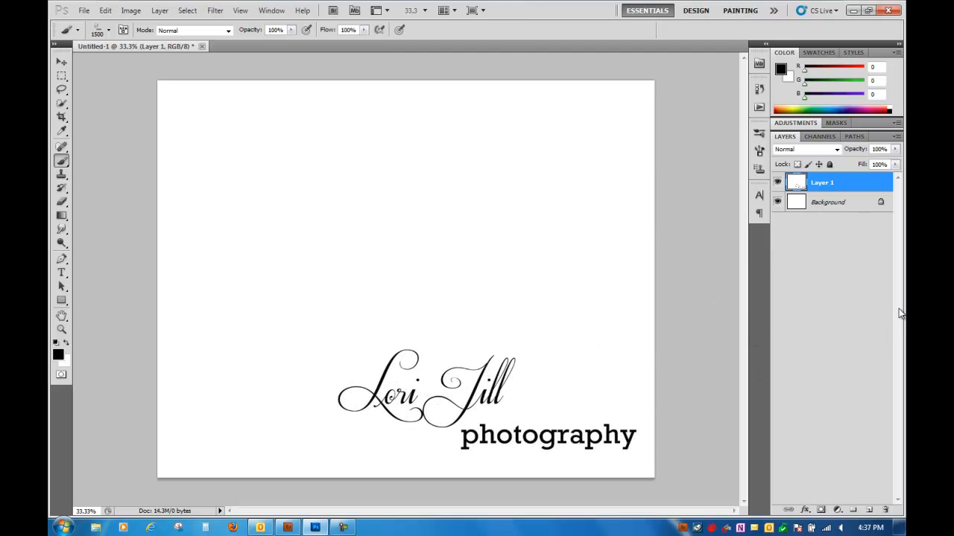
{"action": "left_click", "coordinate": [896, 151]}
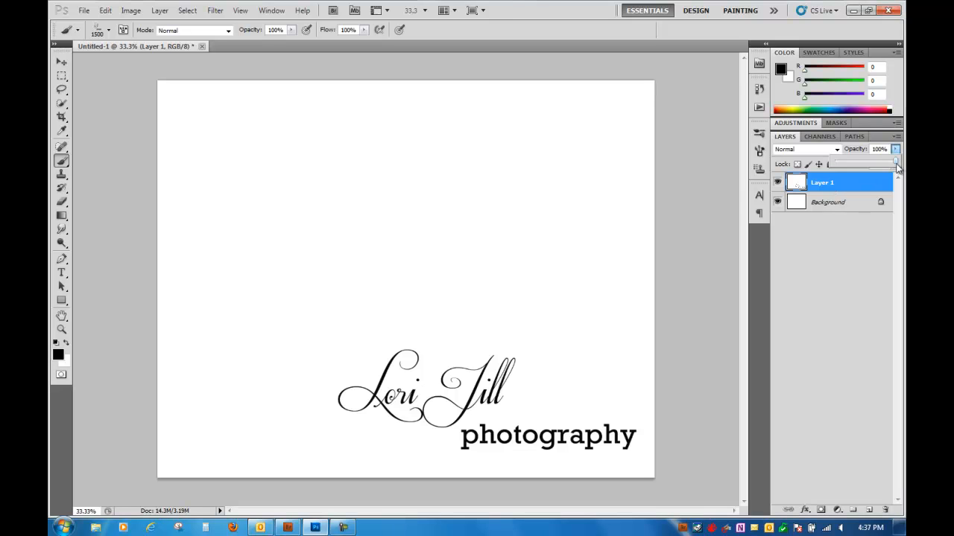
{"action": "left_click_drag", "start_coordinate": [857, 163], "coordinate": [859, 165]}
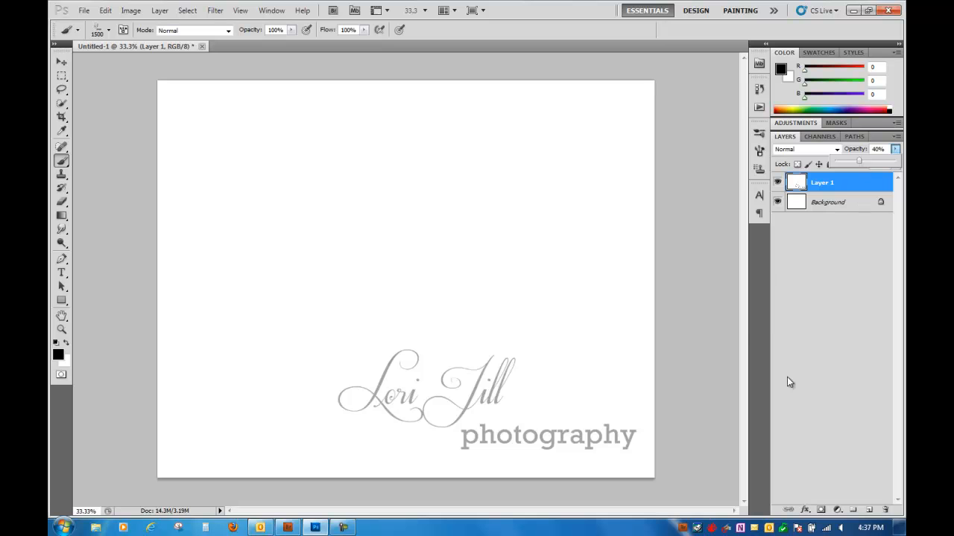